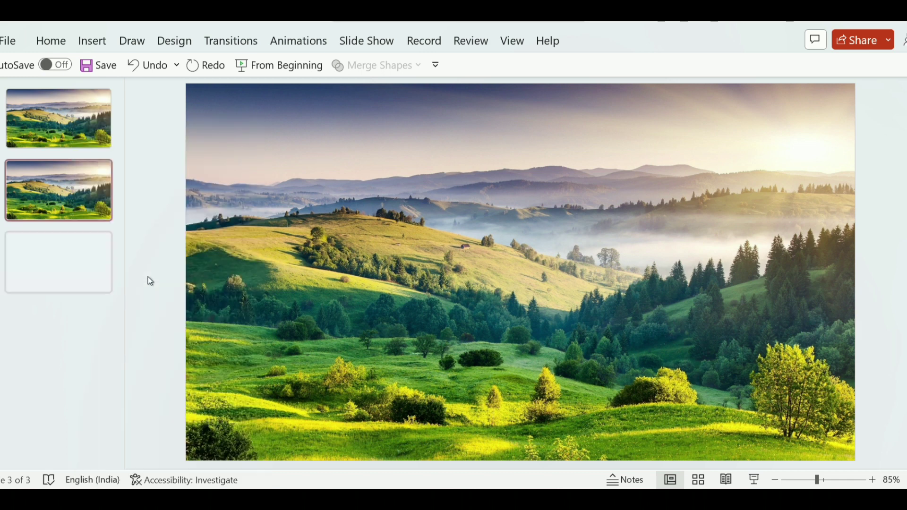
# - Add a wide text box reading "Forest" across the sky of the first slide's landscape picture
pyautogui.click(67, 123)
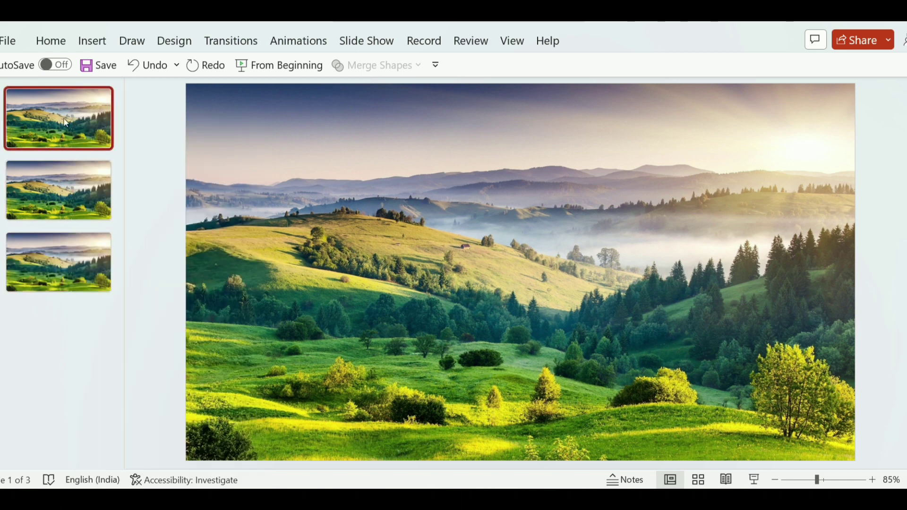
pyautogui.click(92, 41)
pyautogui.click(613, 81)
pyautogui.moveTo(283, 148); pyautogui.dragTo(720, 214)
pyautogui.write('Fo')
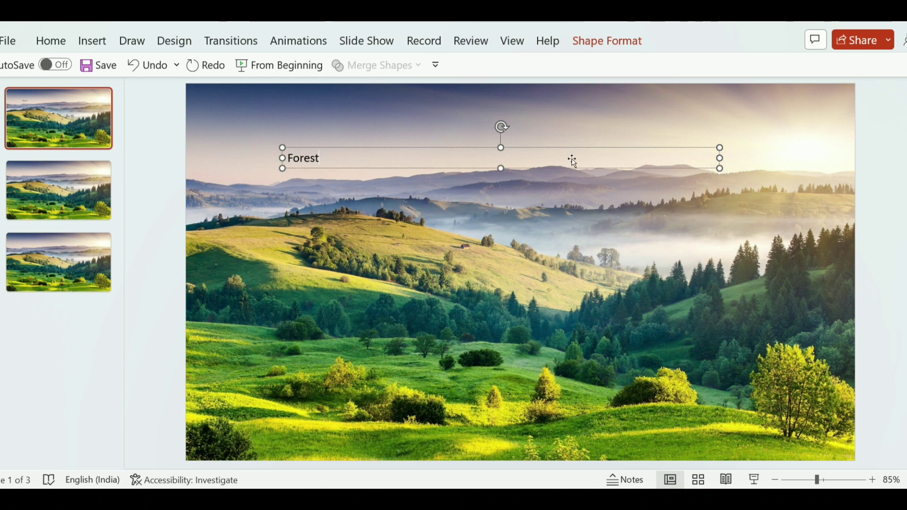
pyautogui.write('rest')
# - Format "Forest" in Arial Black at size 200 and widen its text box so the word fits on one line
pyautogui.doubleClick(318, 161)
pyautogui.click(387, 114)
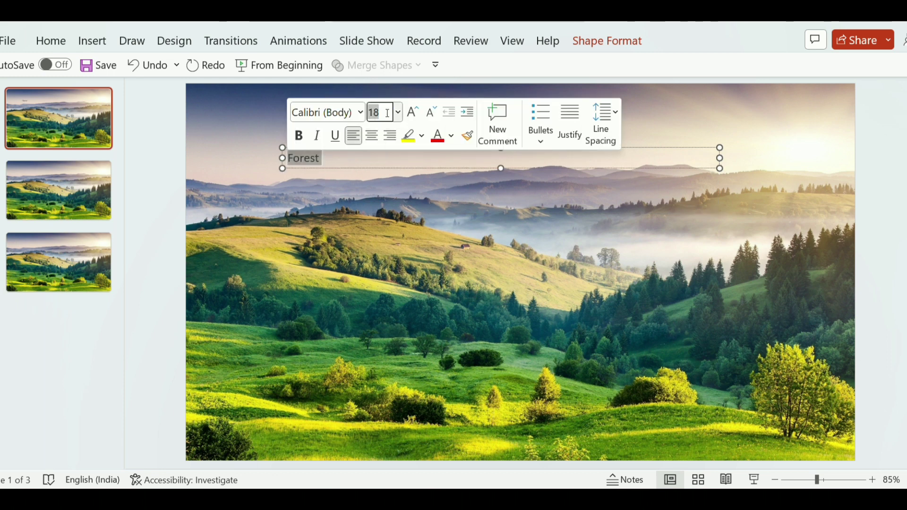
pyautogui.write('200')
pyautogui.click(360, 112)
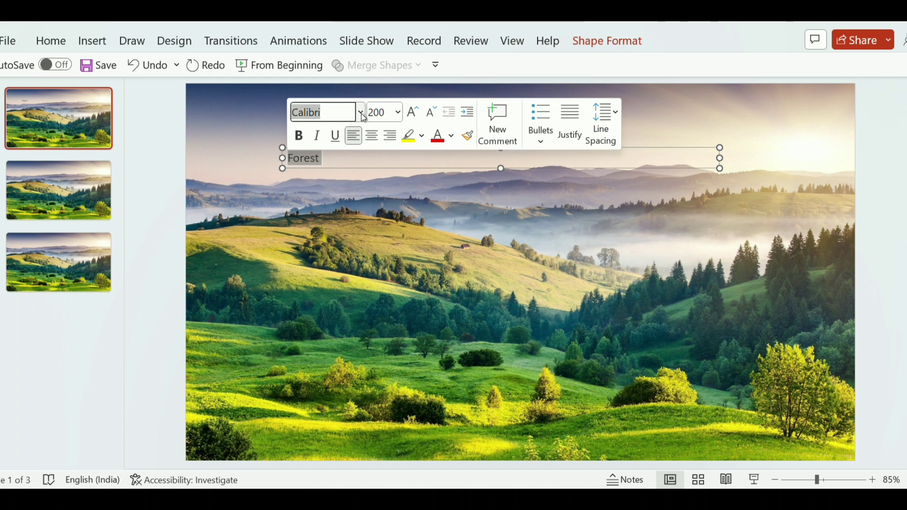
pyautogui.click(360, 283)
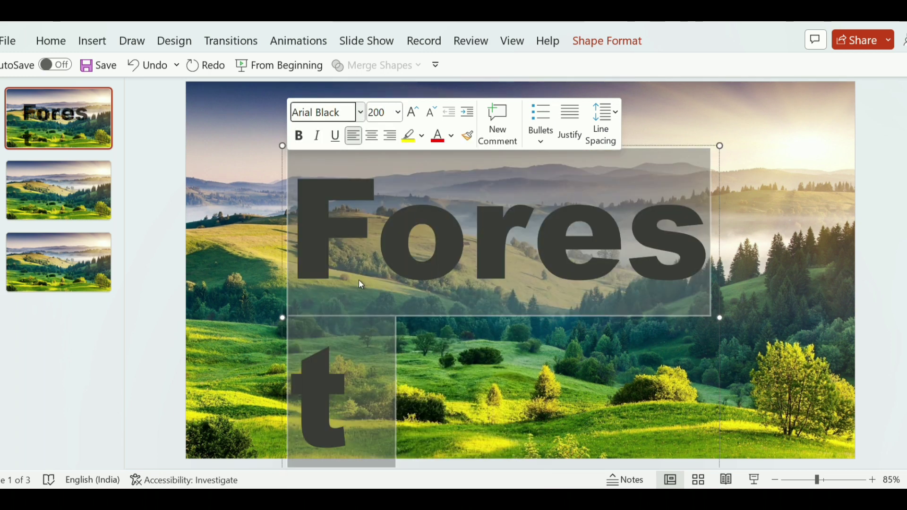
pyautogui.moveTo(719, 317); pyautogui.dragTo(804, 291)
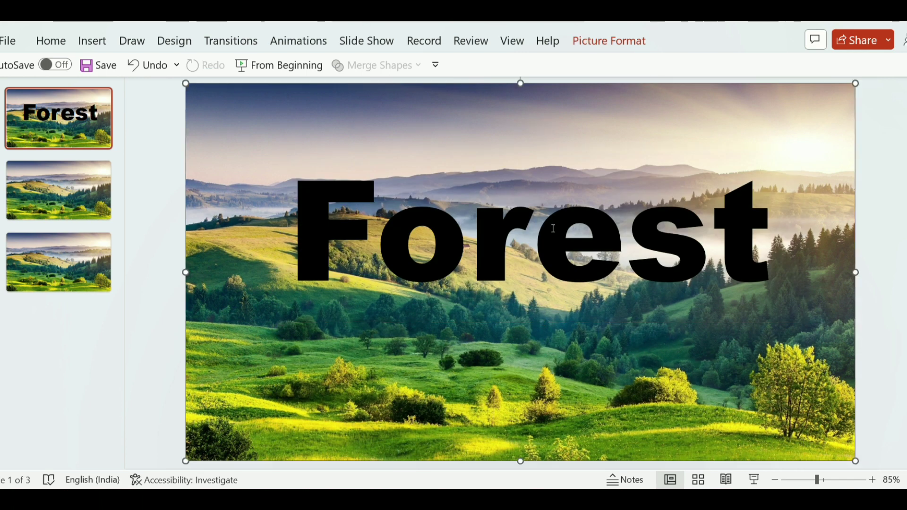
# - Move the "Forest" text up so it sits roughly centred over the sky and the distant hills
pyautogui.moveTo(573, 145); pyautogui.dragTo(525, 90)
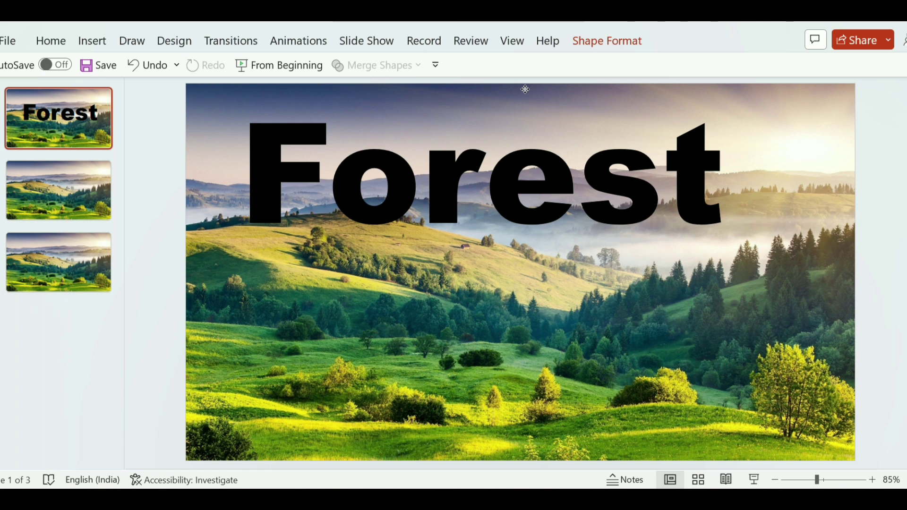
pyautogui.moveTo(525, 90); pyautogui.dragTo(548, 90)
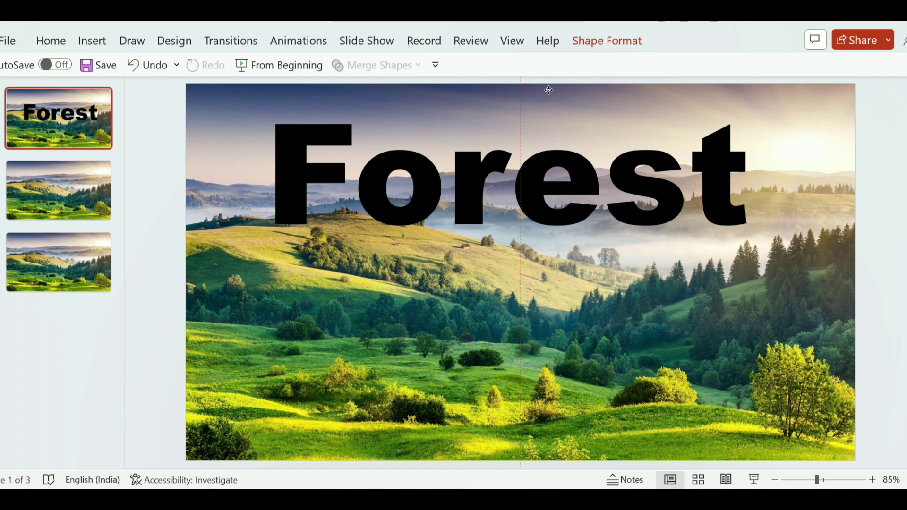
pyautogui.moveTo(548, 90); pyautogui.dragTo(539, 90)
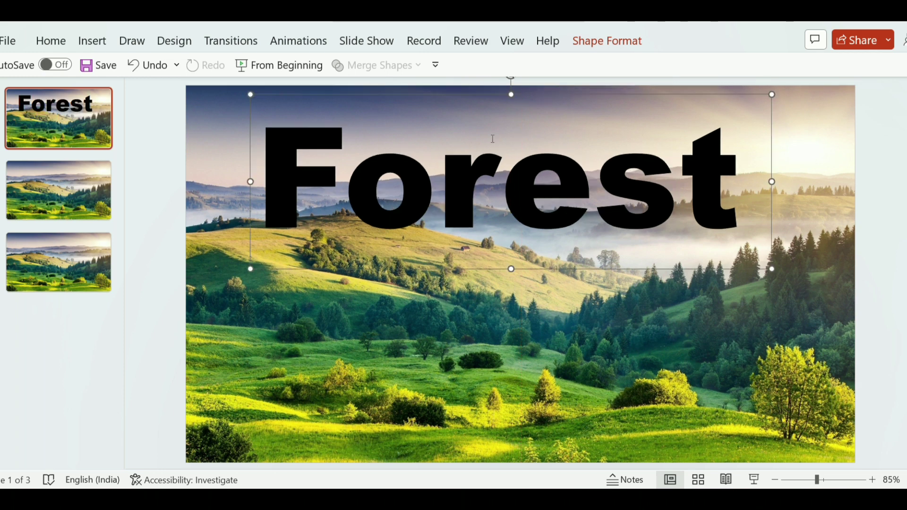
# - Start background removal on the second slide's picture and mark the distant hills and mist above the meadow for removal
pyautogui.click(75, 200)
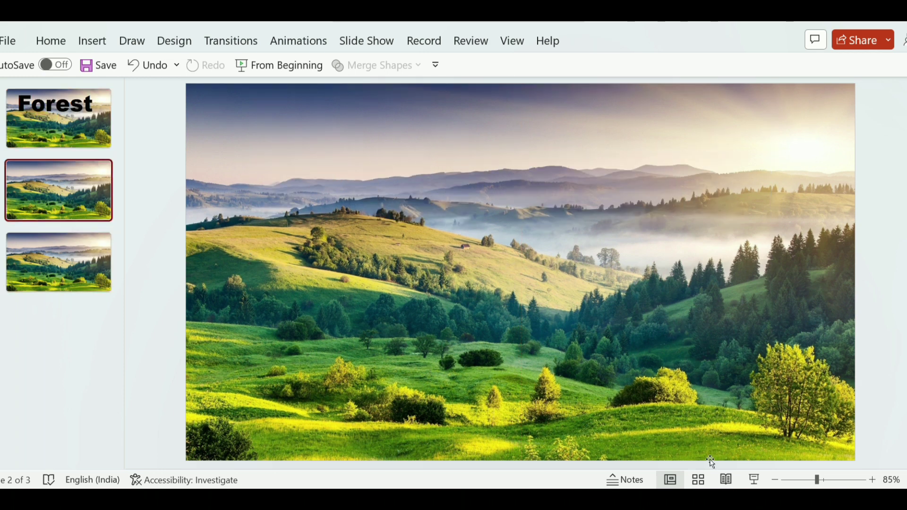
pyautogui.click(593, 240)
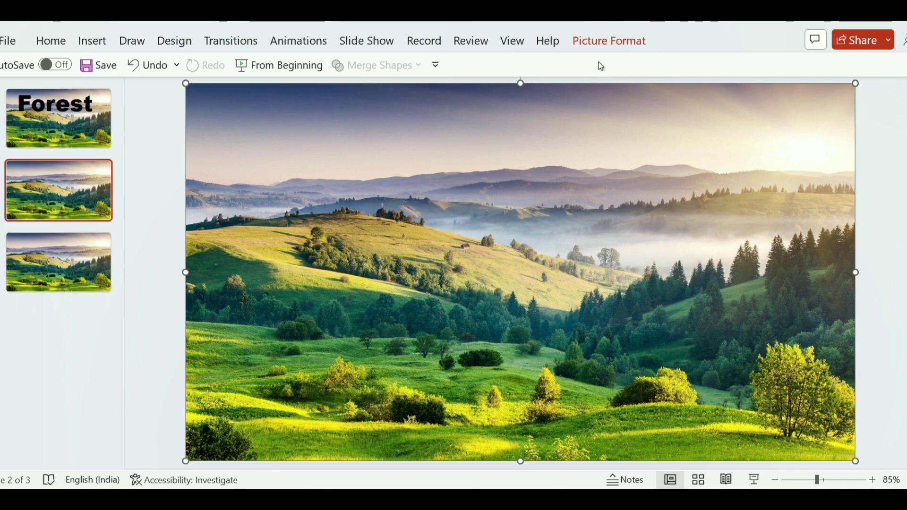
pyautogui.click(605, 43)
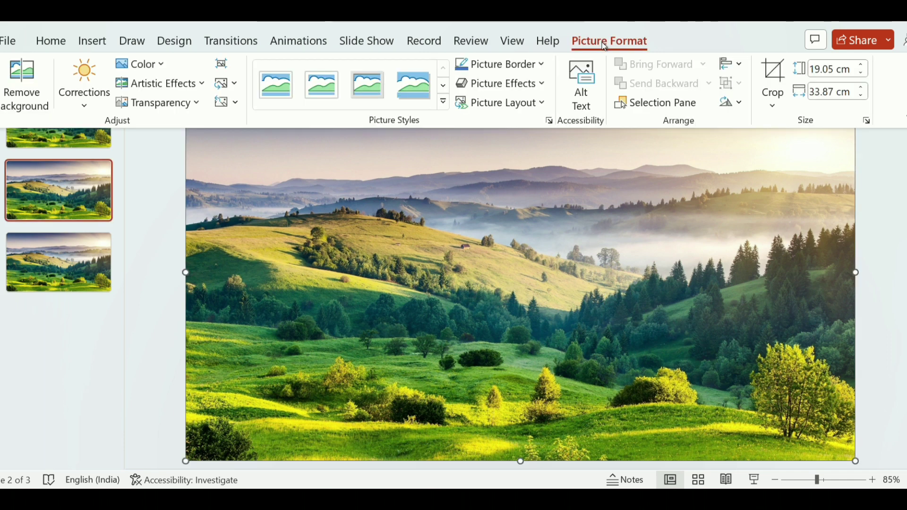
pyautogui.click(17, 105)
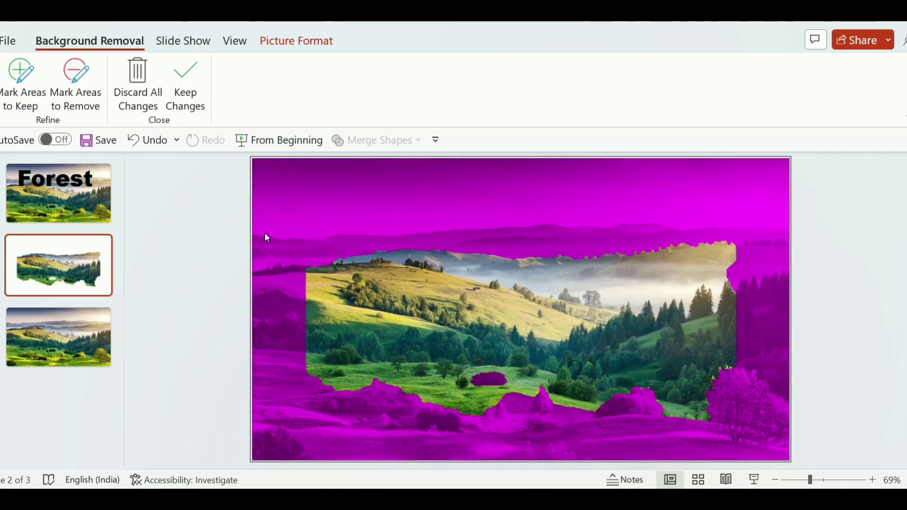
pyautogui.click(76, 85)
pyautogui.moveTo(396, 254); pyautogui.dragTo(682, 265)
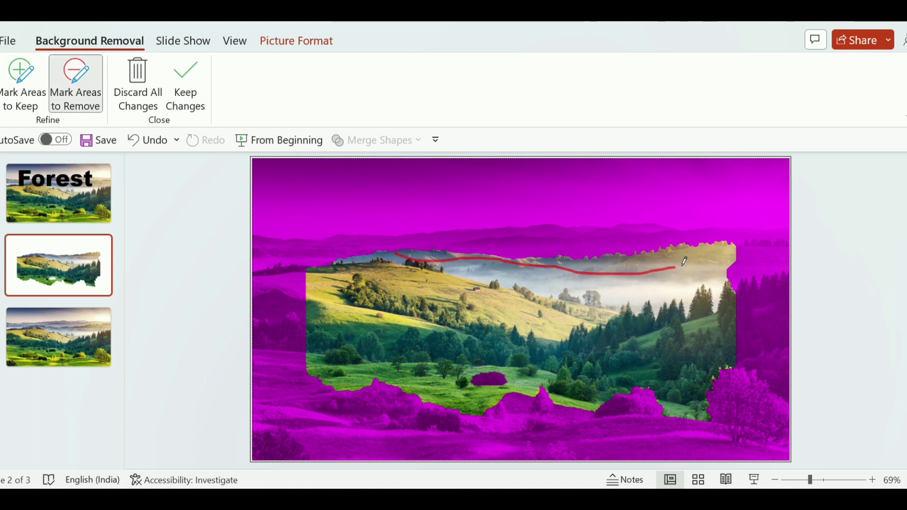
pyautogui.moveTo(469, 270); pyautogui.dragTo(584, 283)
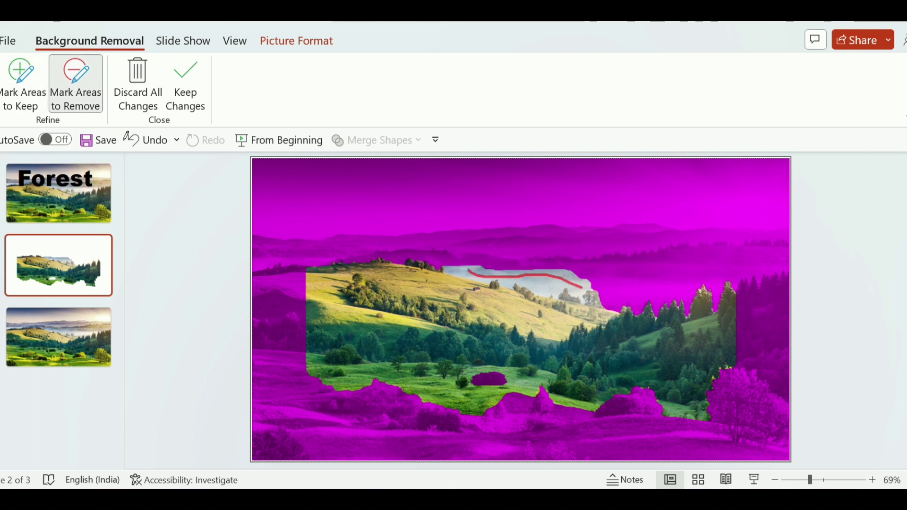
# - Mark the meadow, bushes and trees along the picture's sides and lower edge to keep, and finish the background removal
pyautogui.click(21, 83)
pyautogui.moveTo(276, 294)
pyautogui.mouseDown()
pyautogui.moveTo(294, 405)
pyautogui.moveTo(323, 428)
pyautogui.mouseUp()
pyautogui.moveTo(341, 428); pyautogui.dragTo(660, 440)
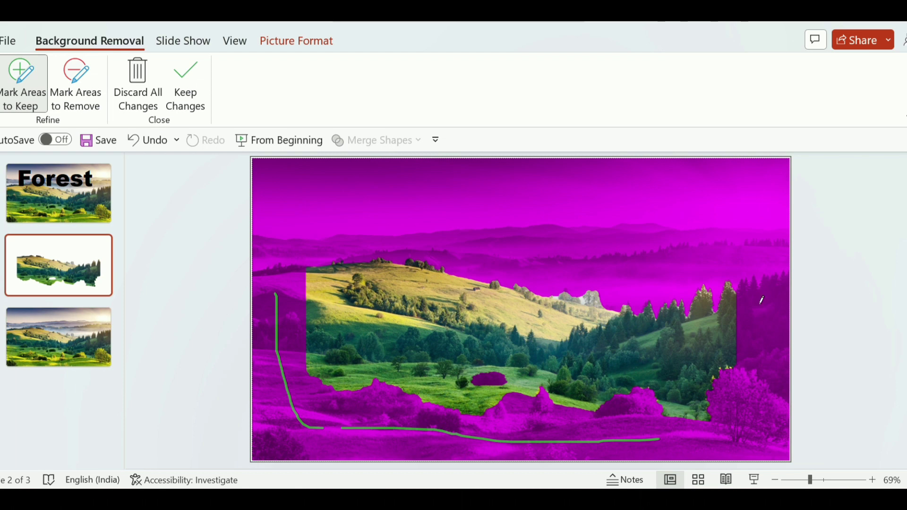
pyautogui.moveTo(761, 300)
pyautogui.mouseDown()
pyautogui.moveTo(709, 450)
pyautogui.moveTo(293, 444)
pyautogui.mouseUp()
pyautogui.moveTo(268, 283); pyautogui.dragTo(276, 451)
pyautogui.moveTo(781, 284)
pyautogui.mouseDown()
pyautogui.moveTo(730, 321)
pyautogui.moveTo(770, 424)
pyautogui.moveTo(787, 354)
pyautogui.moveTo(788, 459)
pyautogui.mouseUp()
pyautogui.press('Escape')
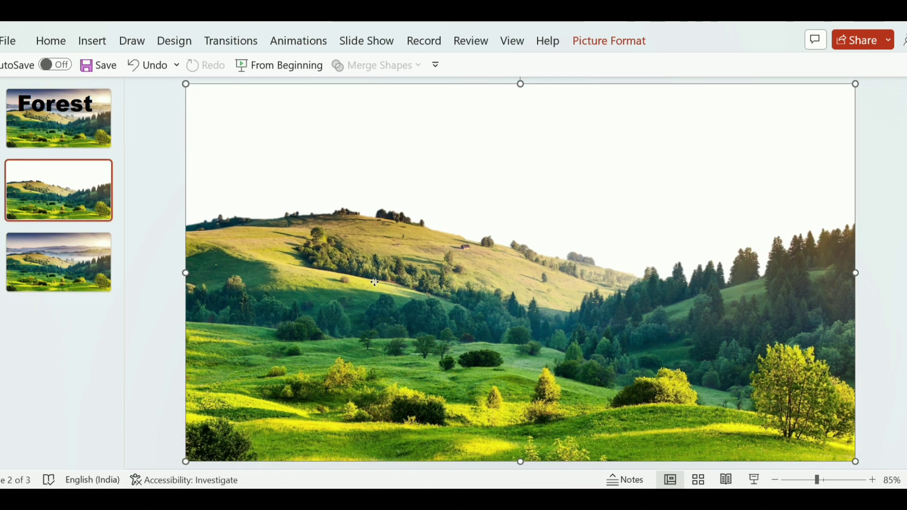
# - Copy the foreground cut-out from the second slide and paste it onto the first slide using the destination theme
pyautogui.rightClick(376, 285)
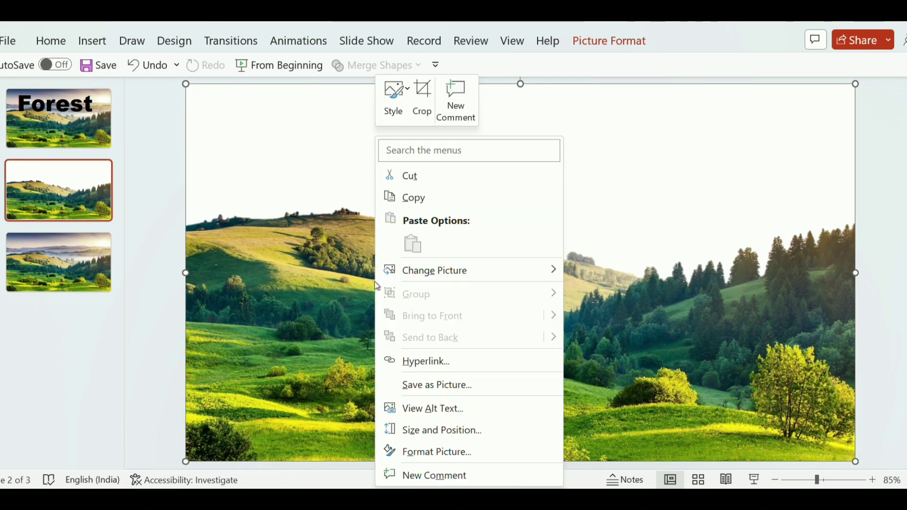
pyautogui.click(413, 199)
pyautogui.click(65, 132)
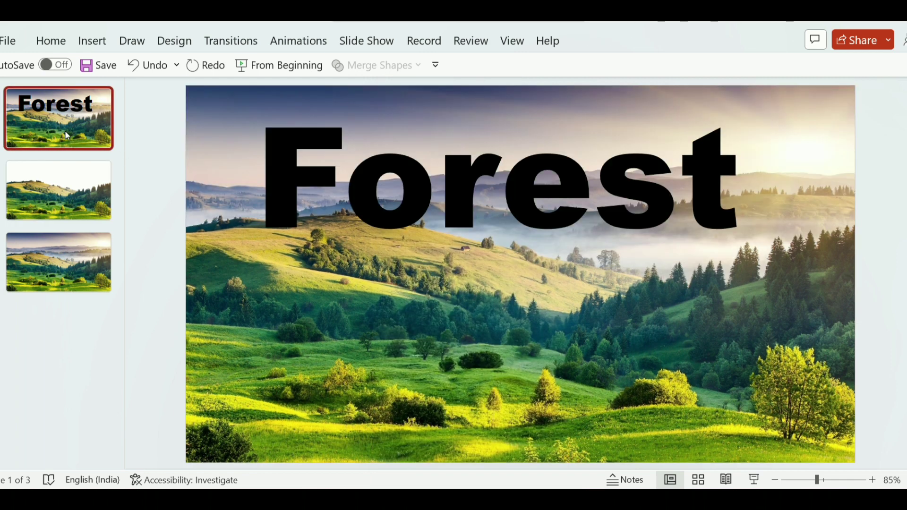
pyautogui.rightClick(344, 286)
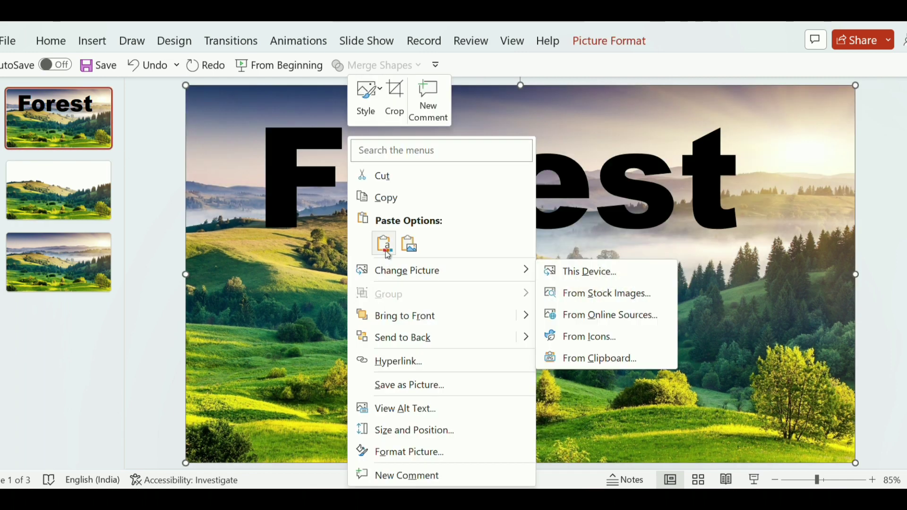
pyautogui.click(385, 248)
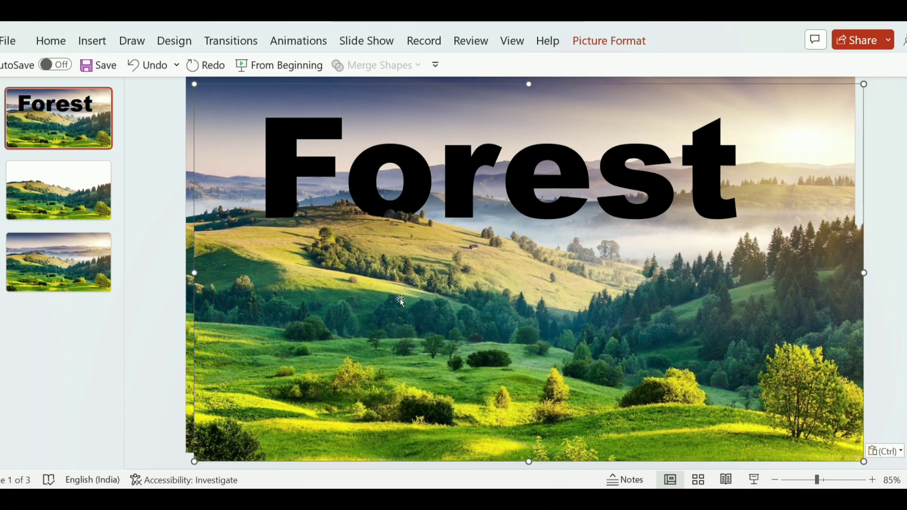
# - Align the pasted foreground cut-out exactly over the original picture so its hills cover the lower part of "Forest"
pyautogui.moveTo(401, 299); pyautogui.dragTo(407, 443)
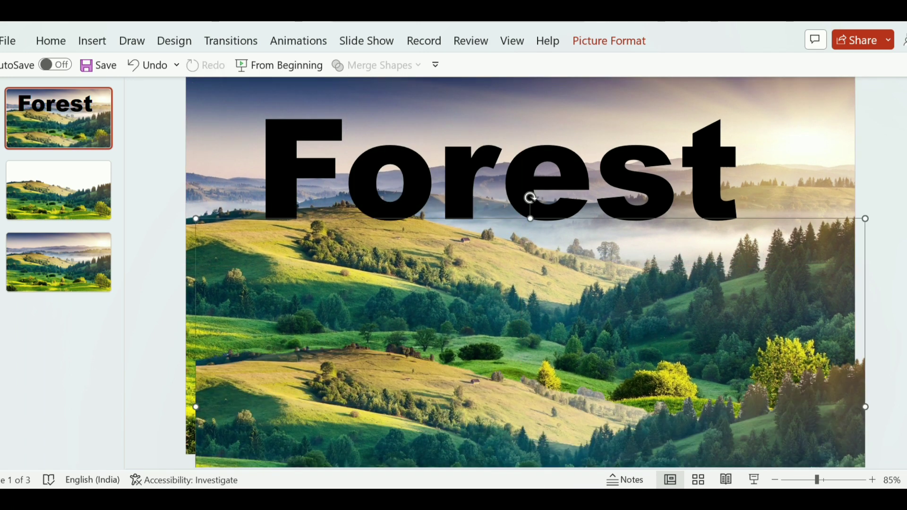
pyautogui.click(660, 88)
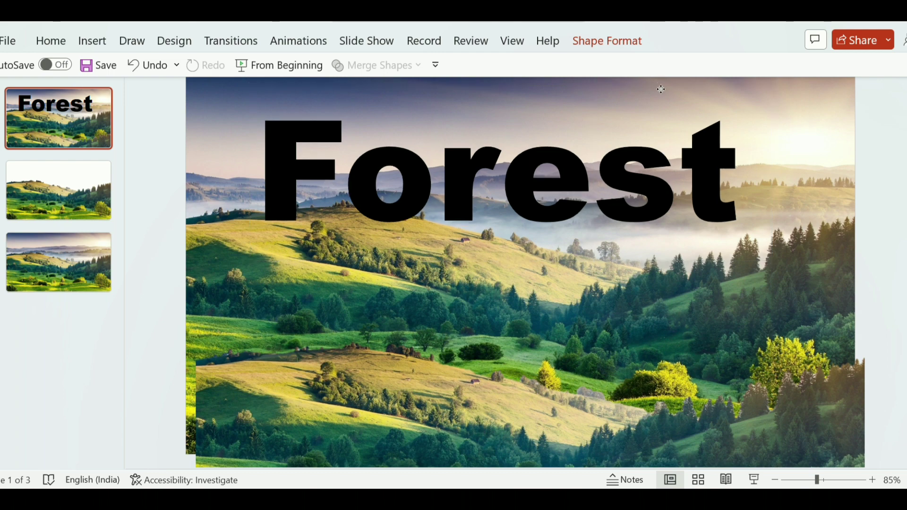
pyautogui.click(526, 341)
pyautogui.moveTo(491, 391); pyautogui.dragTo(481, 248)
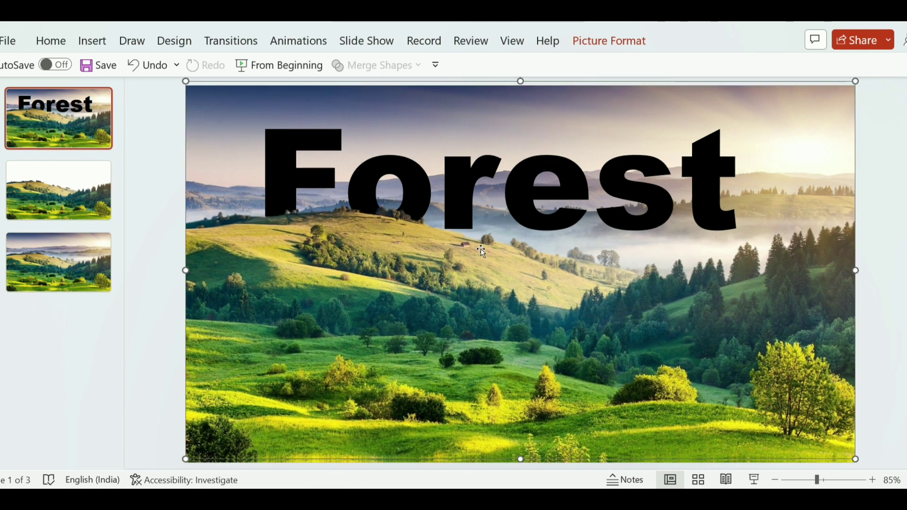
pyautogui.moveTo(495, 292); pyautogui.dragTo(502, 371)
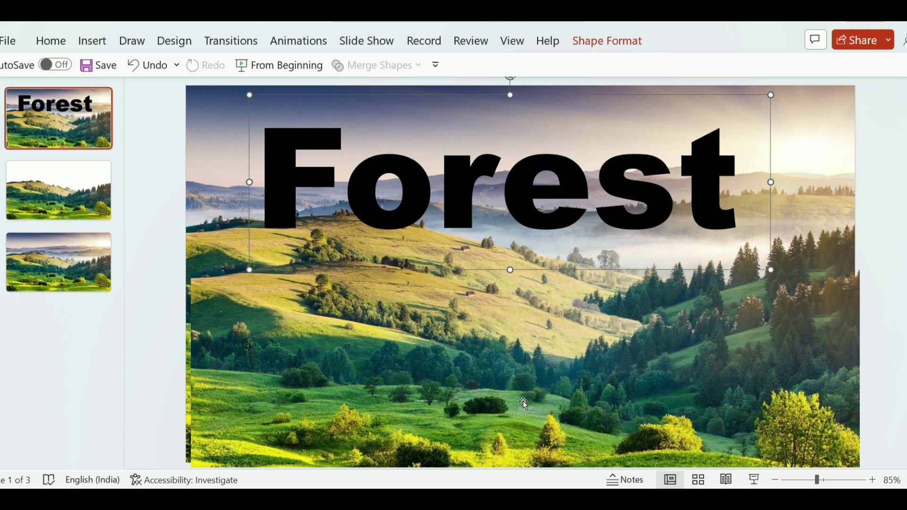
pyautogui.click(517, 415)
pyautogui.moveTo(517, 419); pyautogui.dragTo(507, 375)
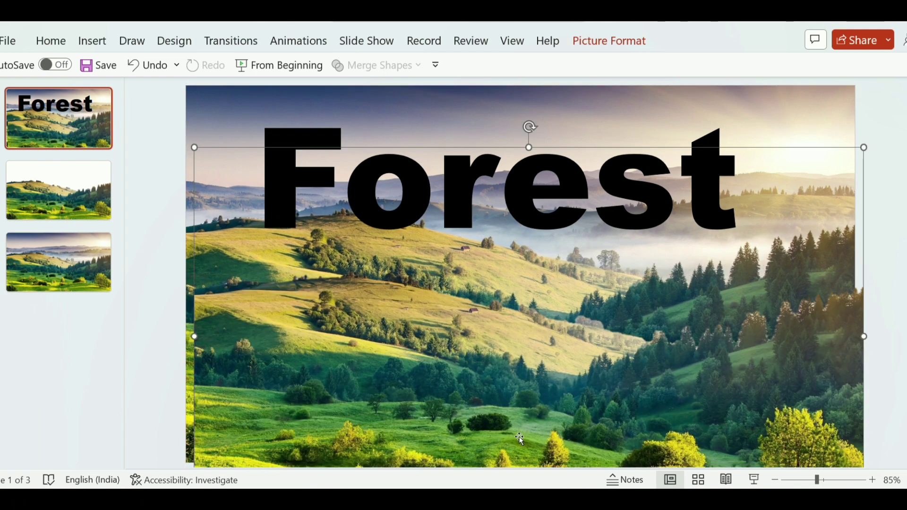
pyautogui.moveTo(519, 439); pyautogui.dragTo(511, 374)
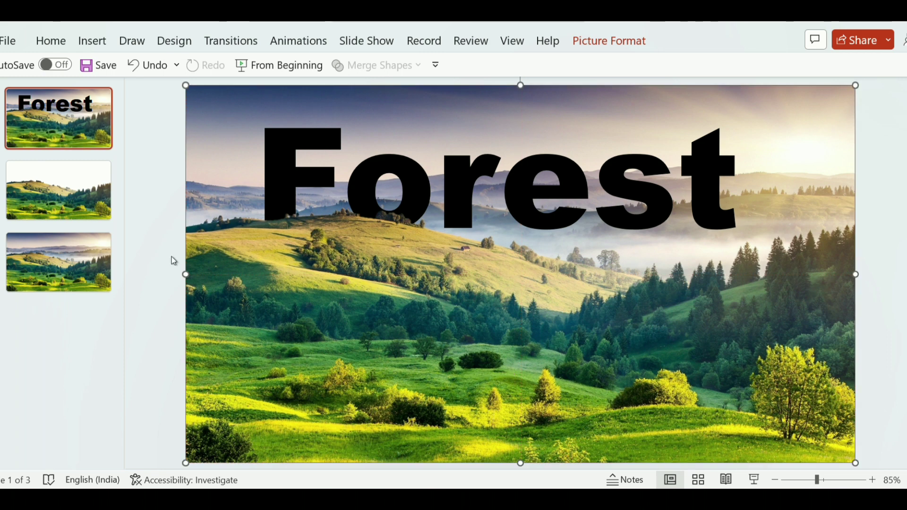
# - Start background removal on the third slide's picture and mark the hills, trees and meadow for removal, leaving only the mist
pyautogui.click(84, 259)
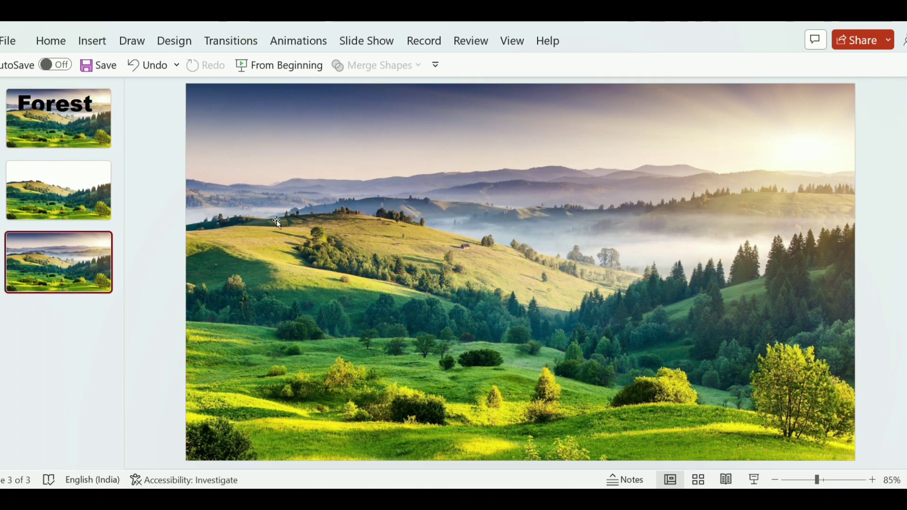
pyautogui.click(509, 194)
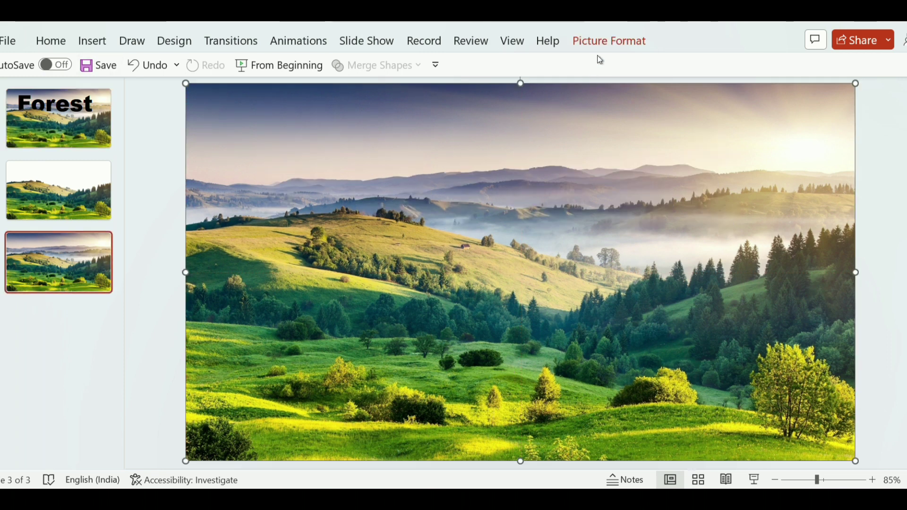
pyautogui.click(612, 41)
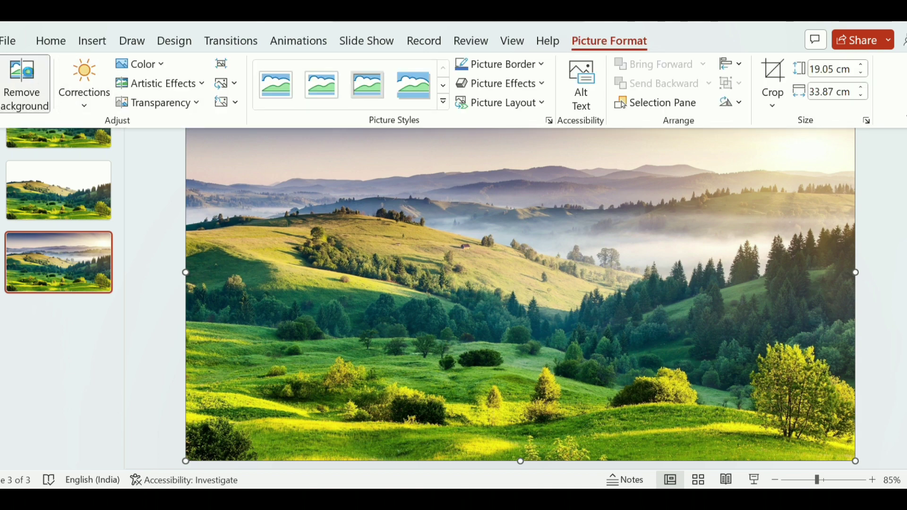
pyautogui.click(25, 84)
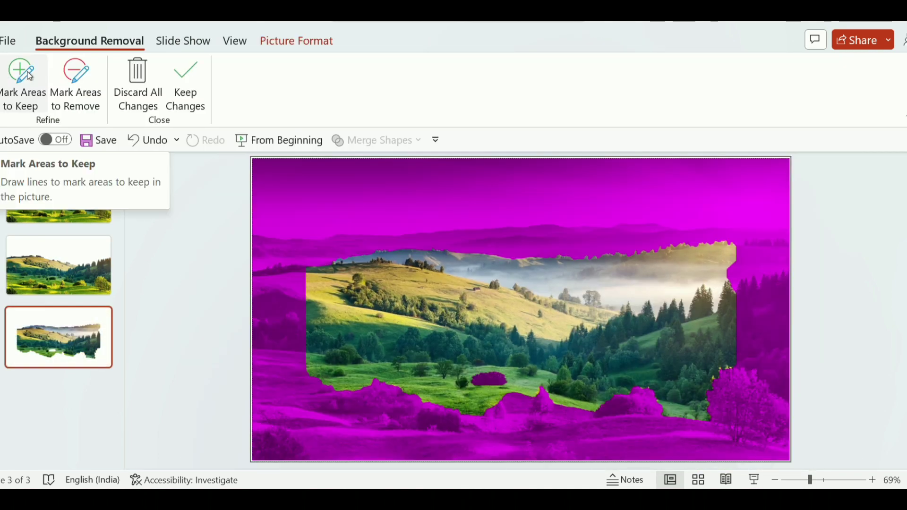
pyautogui.click(78, 85)
pyautogui.moveTo(306, 347); pyautogui.dragTo(748, 359)
pyautogui.moveTo(319, 281)
pyautogui.mouseDown()
pyautogui.moveTo(748, 306)
pyautogui.moveTo(682, 326)
pyautogui.mouseUp()
pyautogui.moveTo(474, 289); pyautogui.dragTo(595, 316)
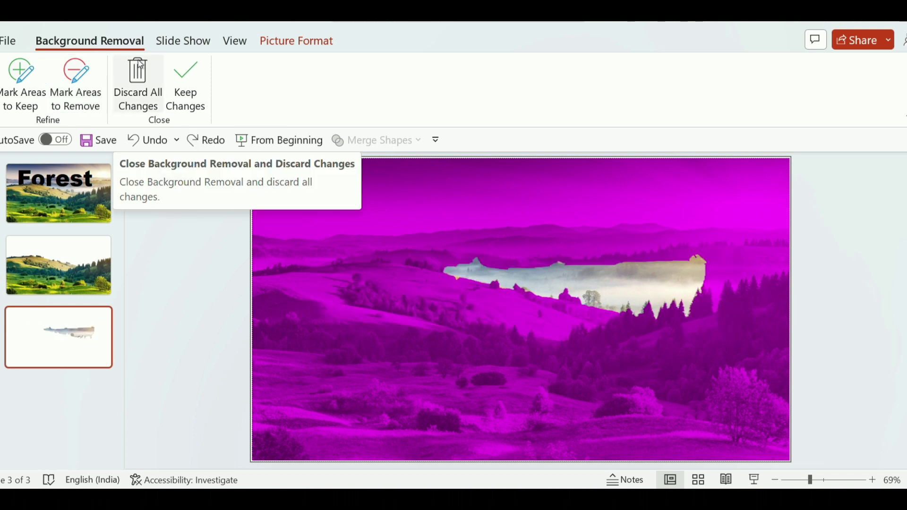
# - Touch up the small bump at the mist's upper-right edge with keep and remove marks, and finish the background removal
pyautogui.click(22, 84)
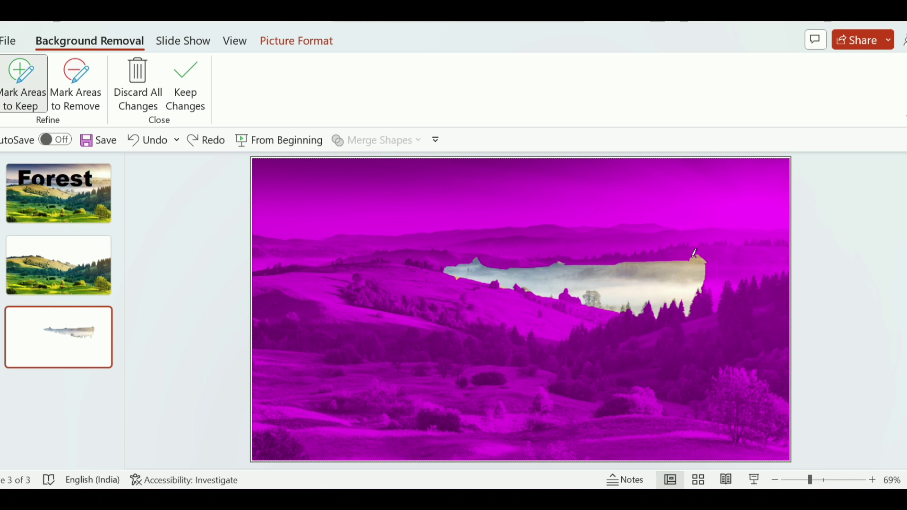
pyautogui.moveTo(693, 256); pyautogui.dragTo(689, 257)
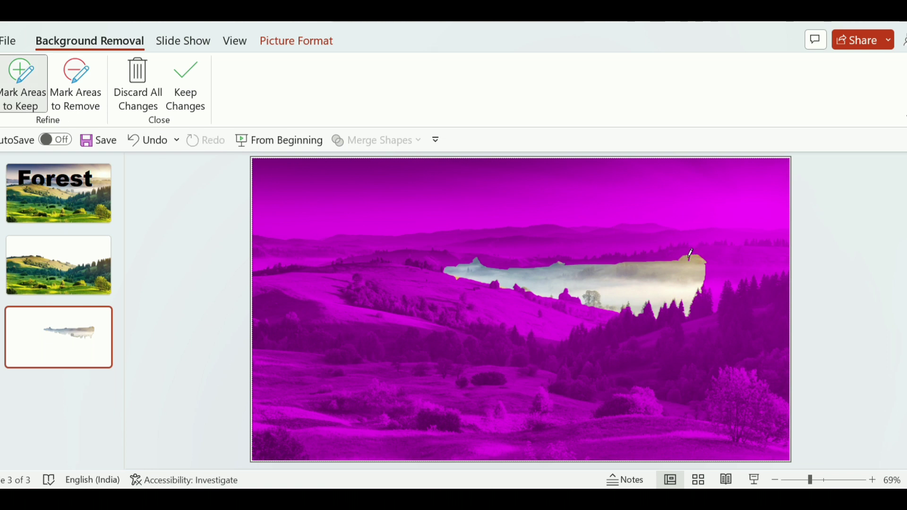
pyautogui.click(90, 93)
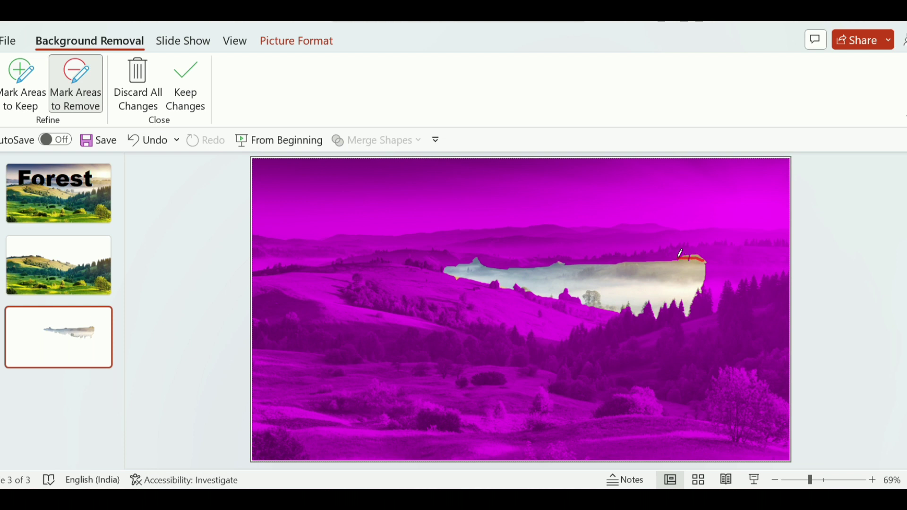
pyautogui.moveTo(703, 260); pyautogui.dragTo(702, 256)
pyautogui.click(181, 95)
# - Copy the mist cut-out from the third slide, paste it onto the first slide, and align it over the picture
pyautogui.rightClick(602, 243)
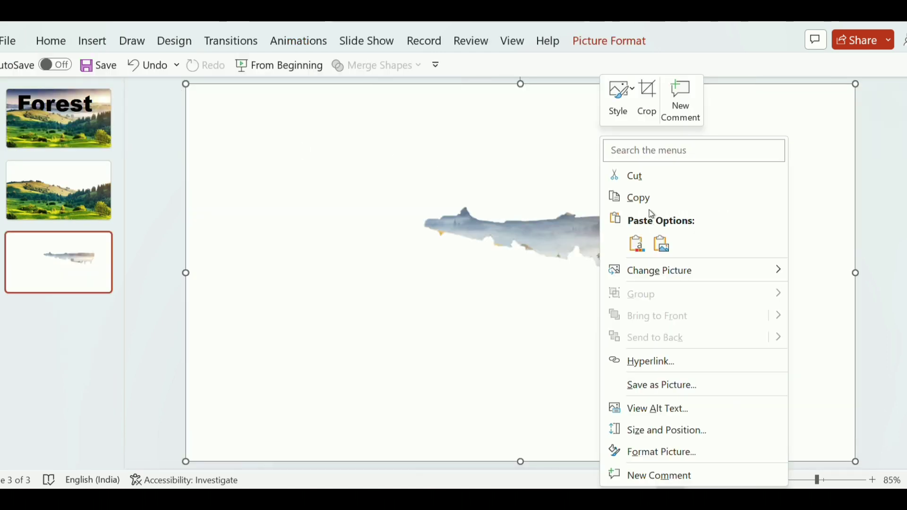
pyautogui.click(638, 198)
pyautogui.click(75, 121)
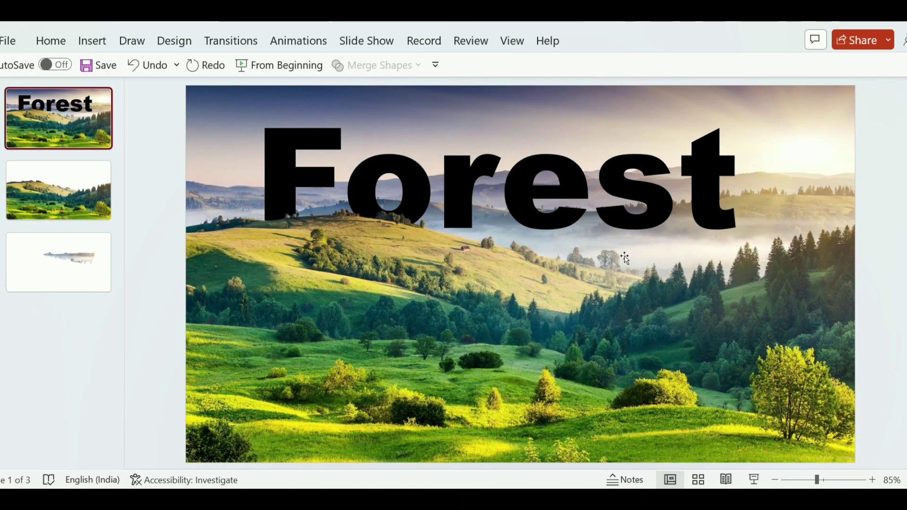
pyautogui.rightClick(625, 257)
pyautogui.click(661, 242)
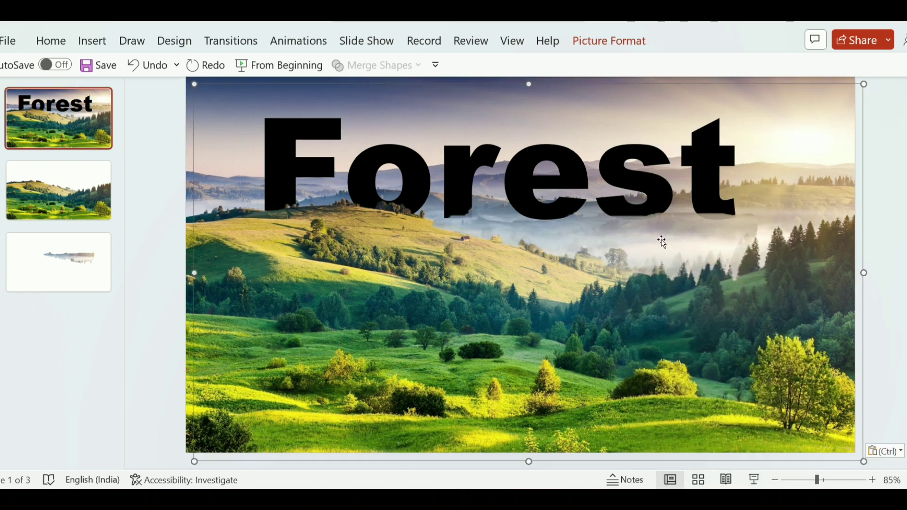
pyautogui.moveTo(658, 239); pyautogui.dragTo(655, 235)
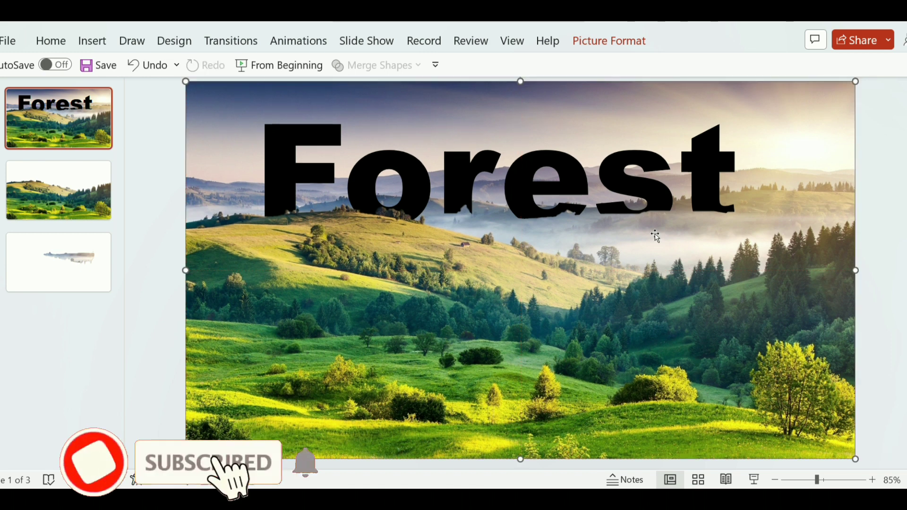
# - Move the mist cut-out off the slide to the right and shift the foreground cut-out down to uncover the "Forest" text
pyautogui.click(798, 480)
pyautogui.moveTo(574, 295); pyautogui.dragTo(809, 300)
pyautogui.click(461, 298)
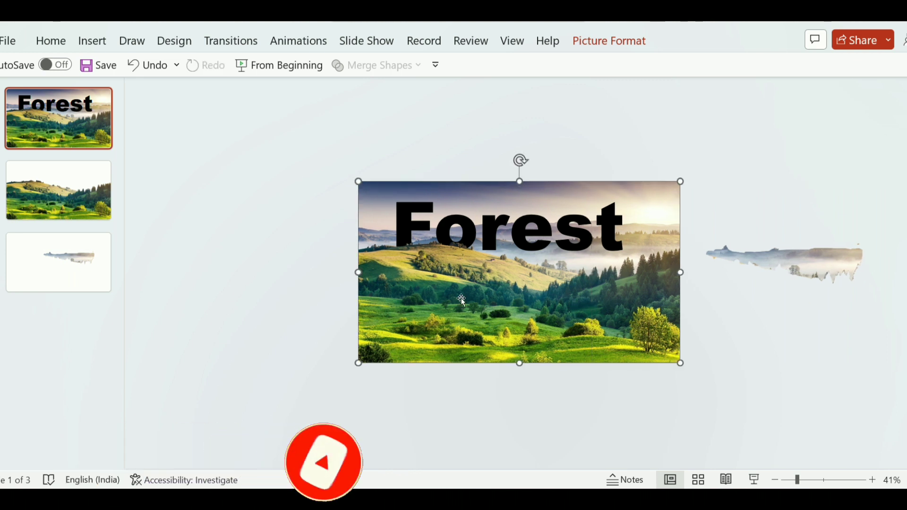
pyautogui.moveTo(452, 308); pyautogui.dragTo(460, 377)
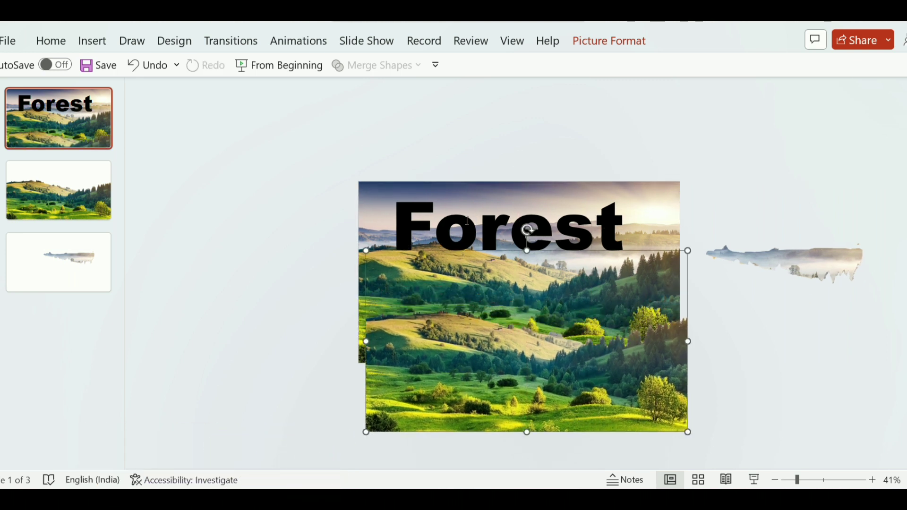
# - Open the text fill settings of "Forest" and apply a gradient fill to the letters
pyautogui.click(468, 221)
pyautogui.click(597, 39)
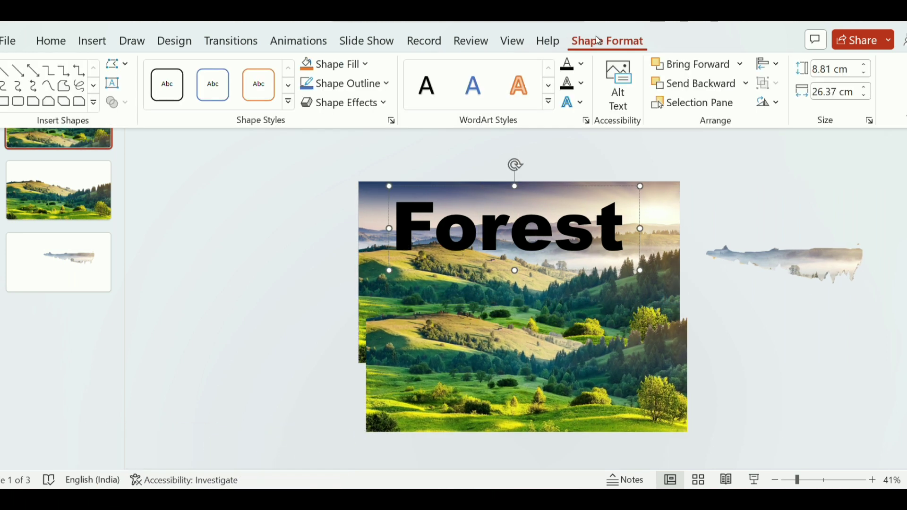
pyautogui.click(391, 120)
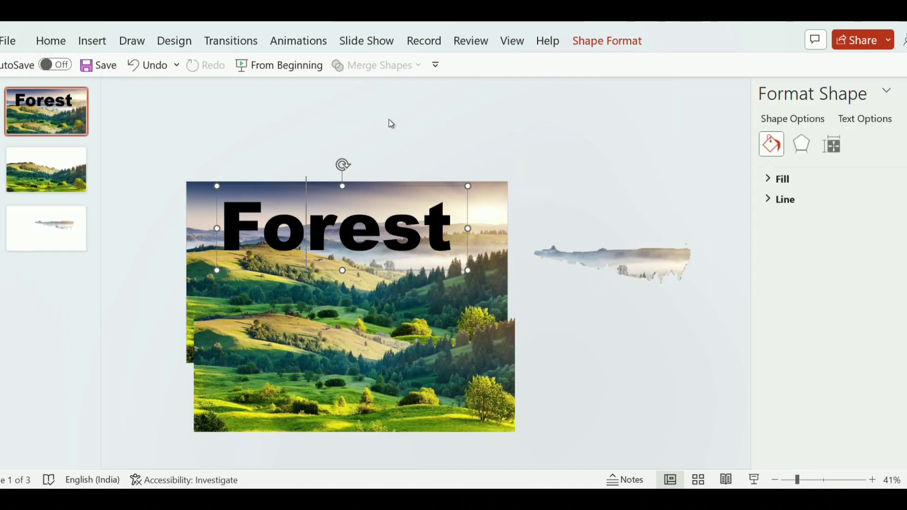
pyautogui.click(854, 119)
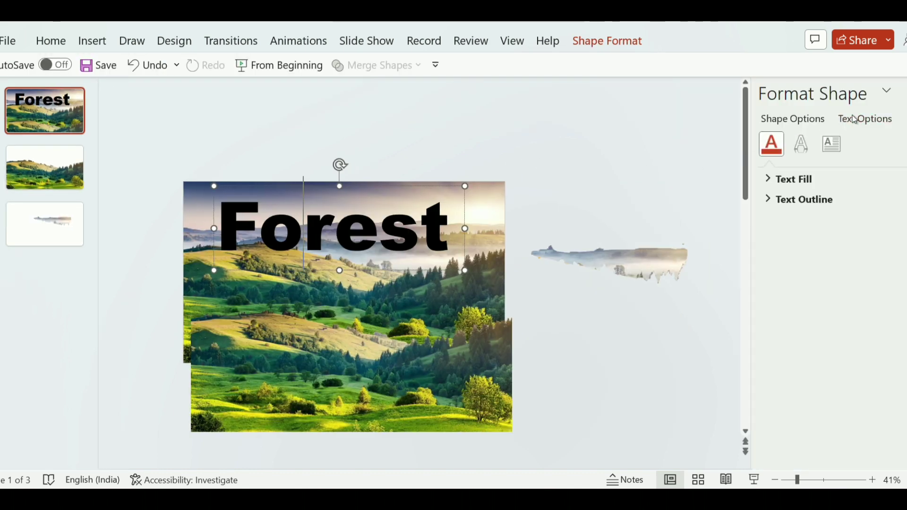
pyautogui.click(806, 179)
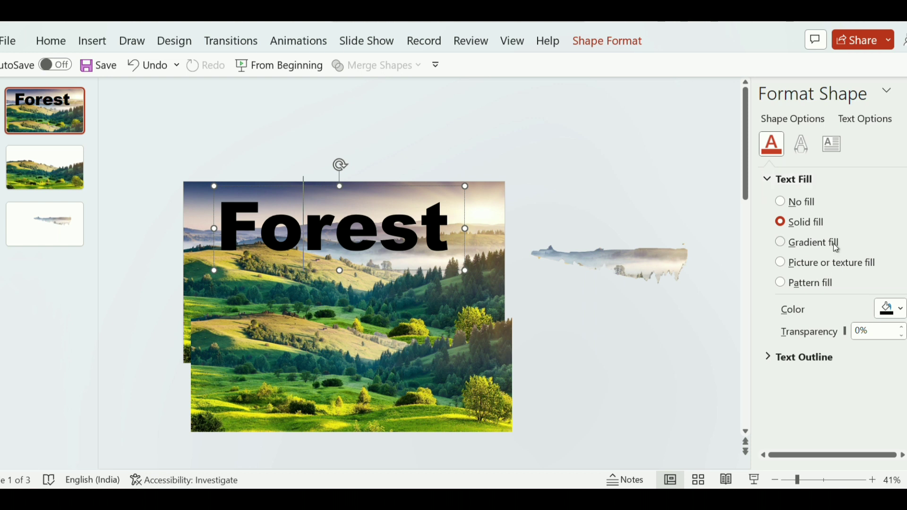
pyautogui.click(811, 246)
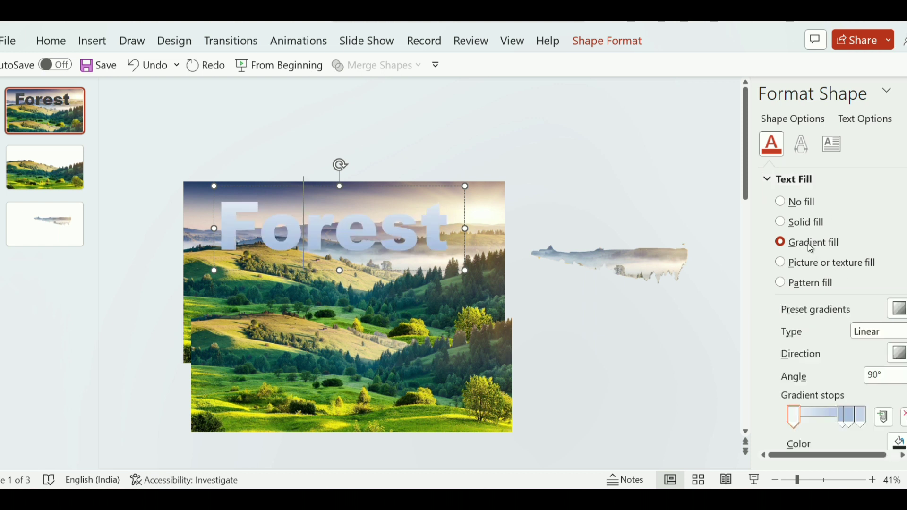
# - Delete the first stop of the text gradient and colour the next stop black
pyautogui.click(902, 418)
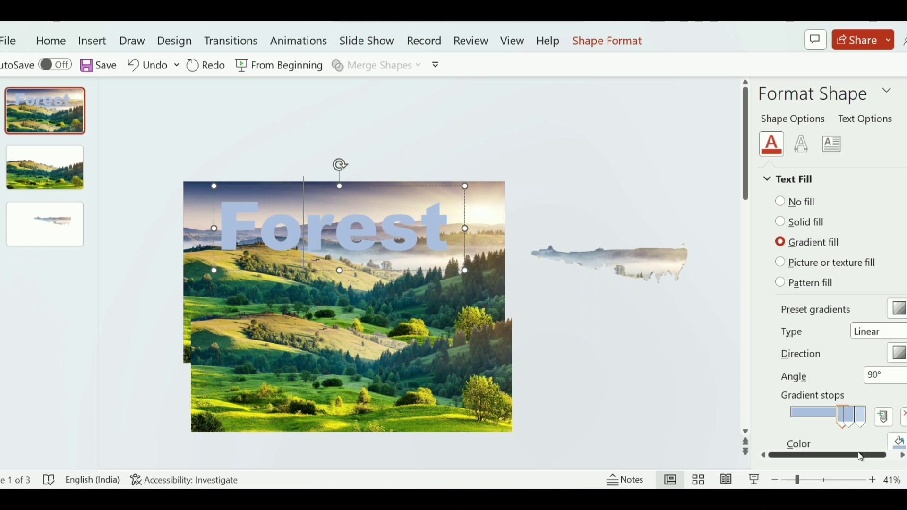
pyautogui.moveTo(861, 457); pyautogui.dragTo(873, 457)
pyautogui.click(892, 441)
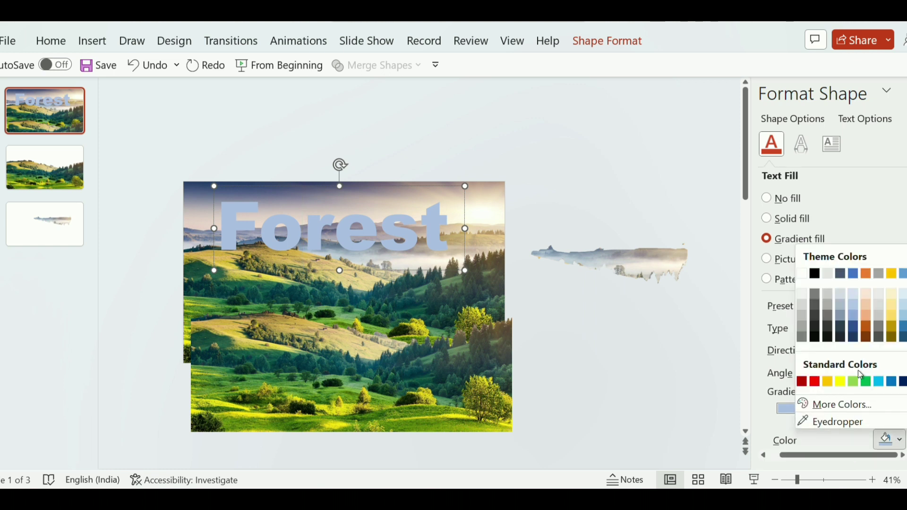
pyautogui.click(815, 279)
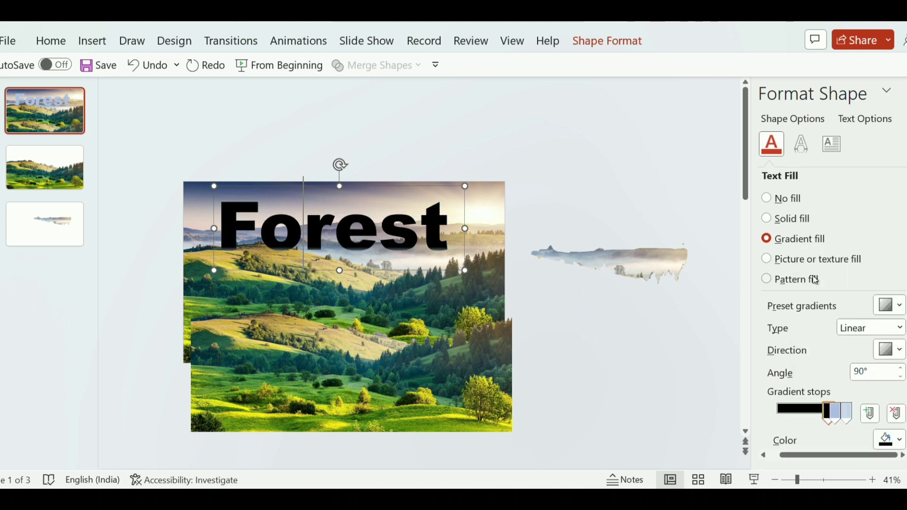
# - Colour the middle stop of the text gradient light gray
pyautogui.click(835, 417)
pyautogui.click(892, 441)
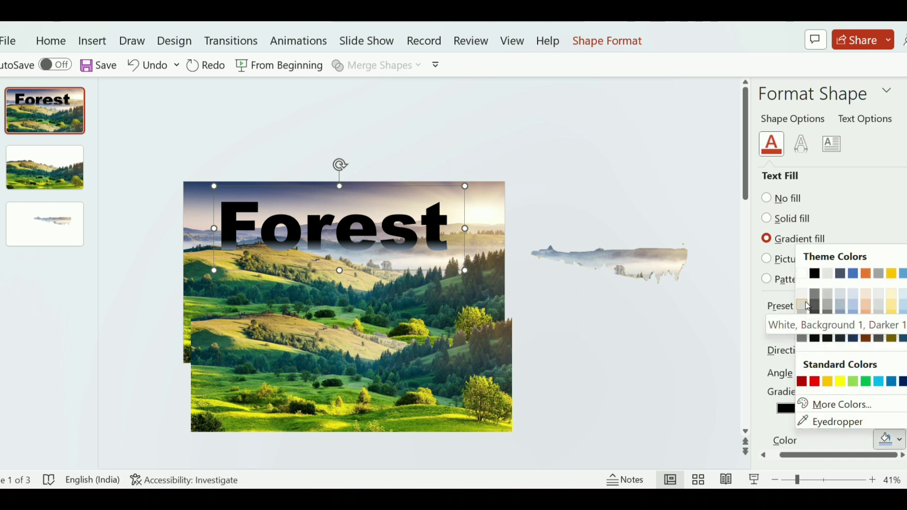
pyautogui.click(831, 298)
# - Colour the last stop of the text gradient light orange from the theme colours
pyautogui.click(847, 419)
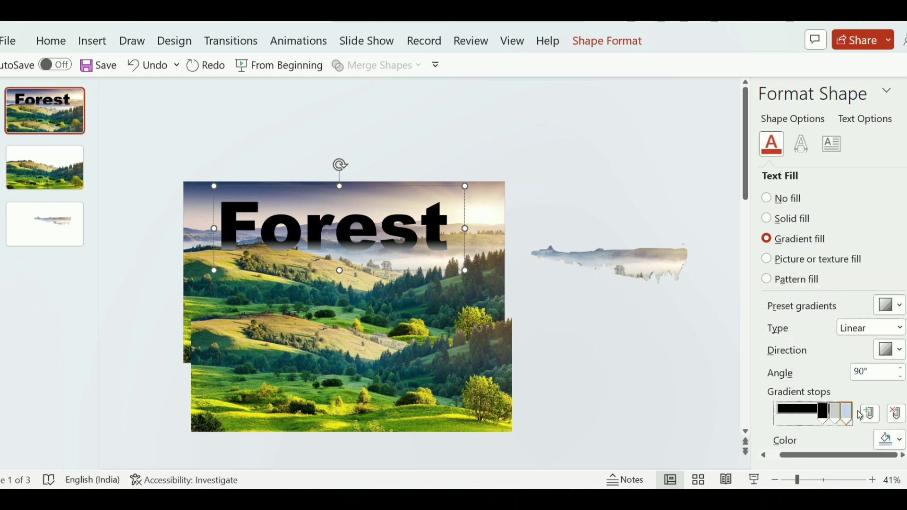
pyautogui.click(894, 440)
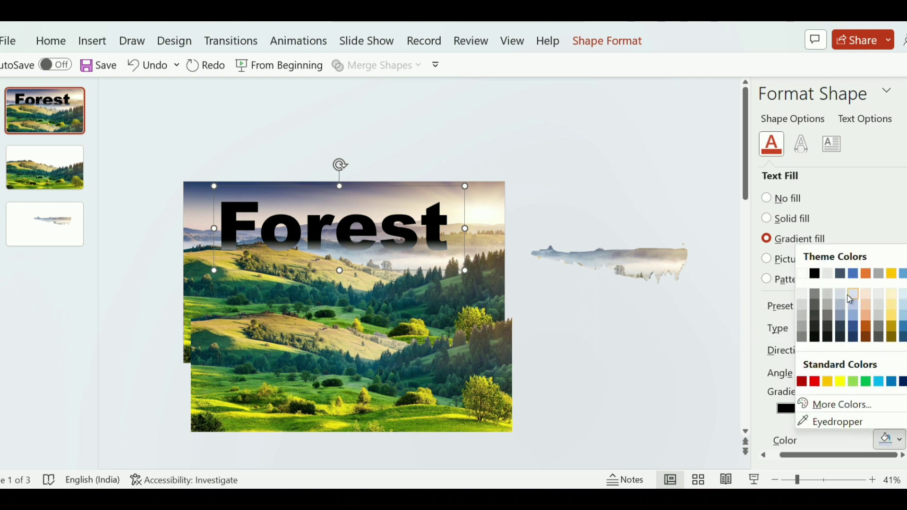
pyautogui.click(866, 295)
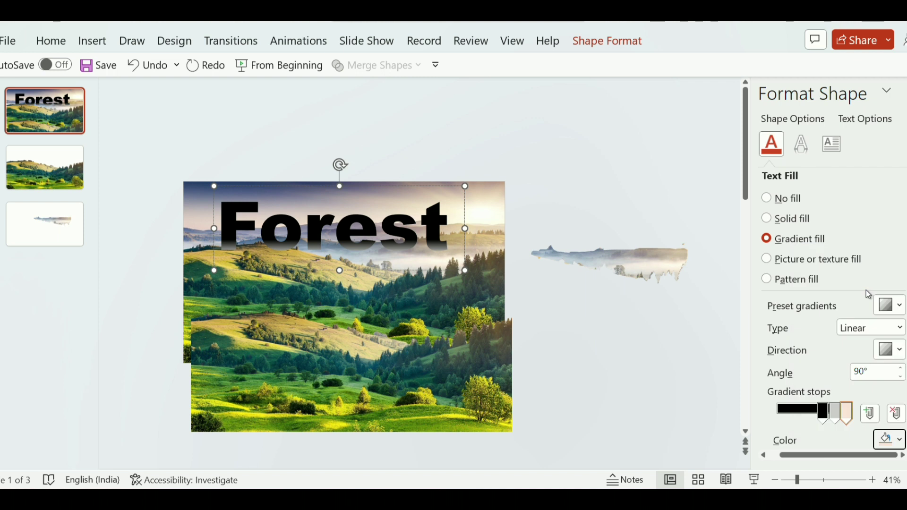
# - Set the middle gradient stop to white and fine-tune the spacing between the black and white stops
pyautogui.click(835, 412)
pyautogui.click(890, 439)
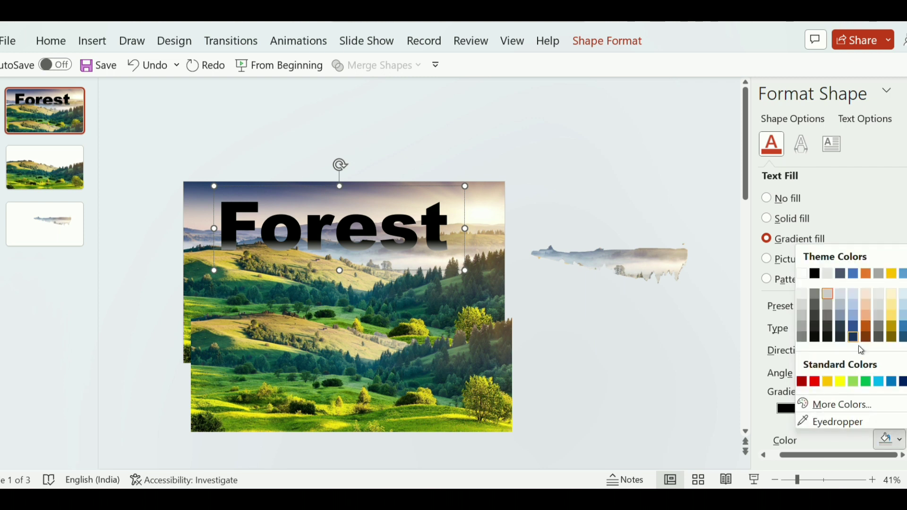
pyautogui.click(805, 275)
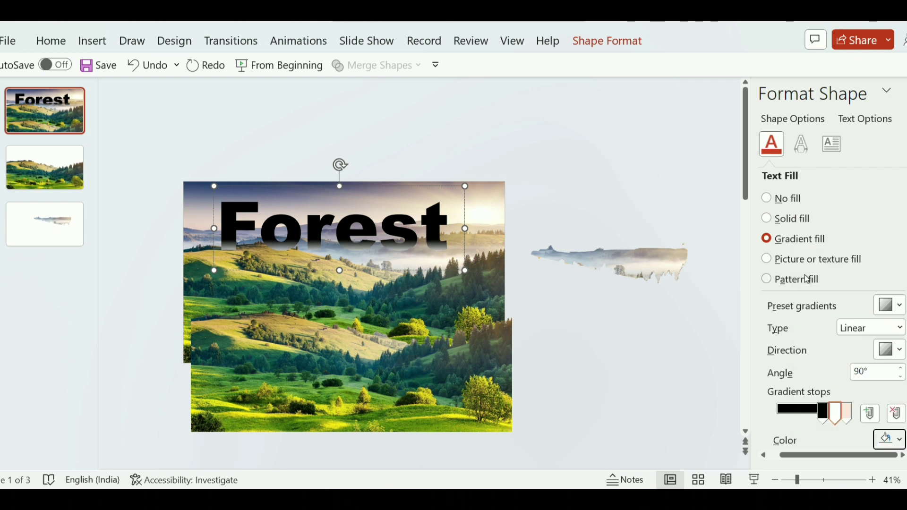
pyautogui.moveTo(830, 426)
pyautogui.mouseDown()
pyautogui.moveTo(839, 420)
pyautogui.moveTo(825, 418)
pyautogui.mouseUp()
pyautogui.click(829, 418)
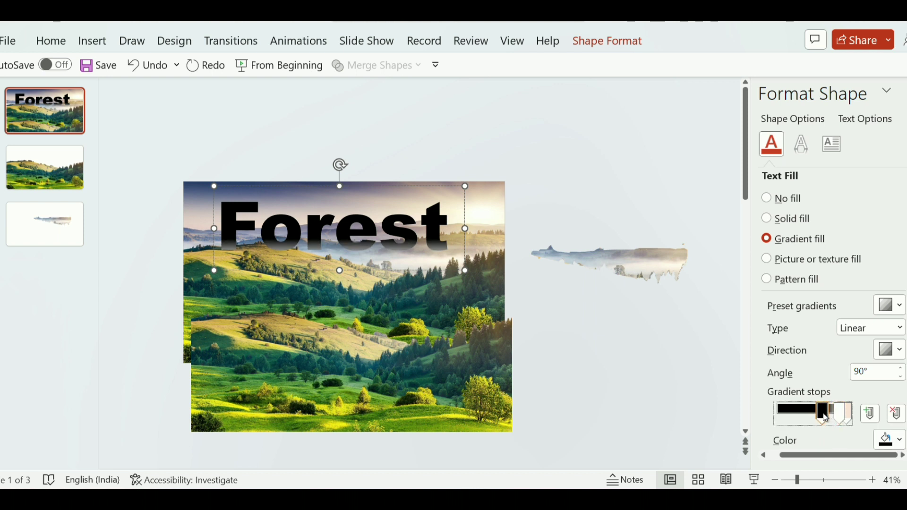
# - Move the foreground cut-out and the mist cut-out back over the original picture so they cover the base of "Forest"
pyautogui.click(694, 376)
pyautogui.click(454, 376)
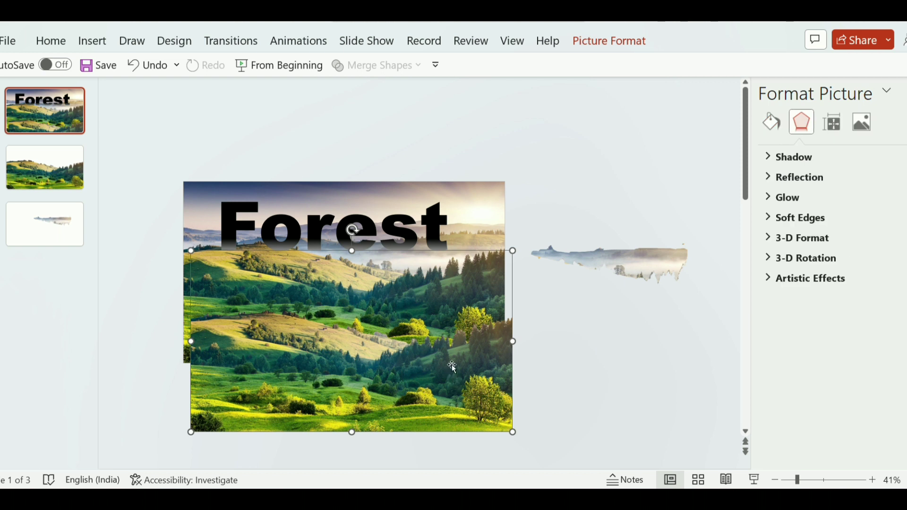
pyautogui.moveTo(453, 368); pyautogui.dragTo(441, 305)
pyautogui.moveTo(674, 251); pyautogui.dragTo(511, 254)
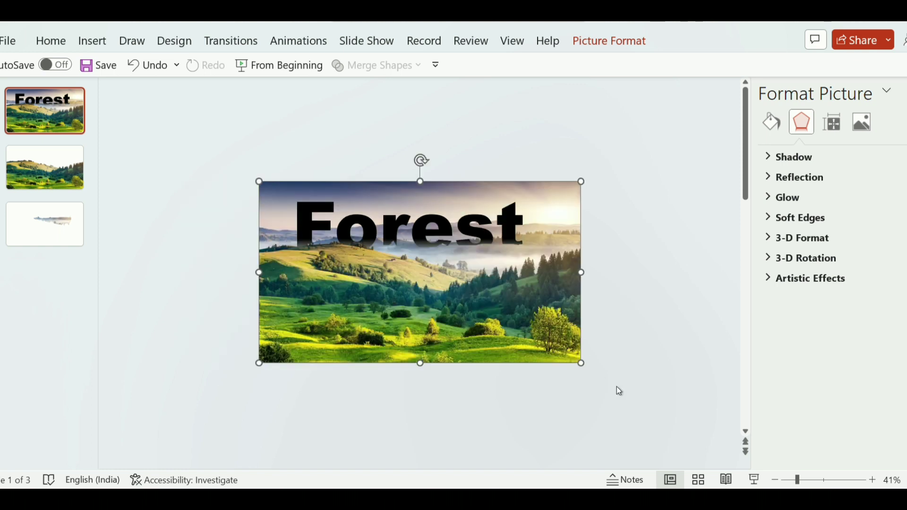
pyautogui.click(617, 387)
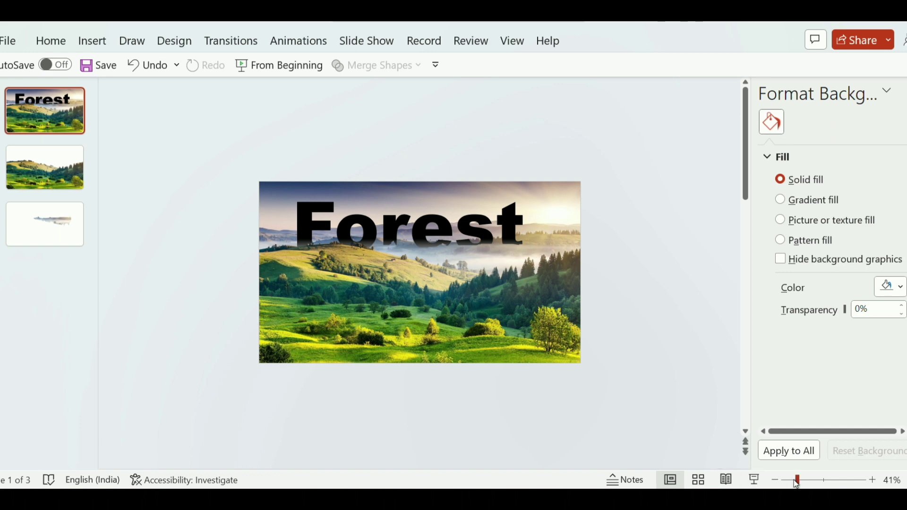
pyautogui.moveTo(797, 480); pyautogui.dragTo(812, 480)
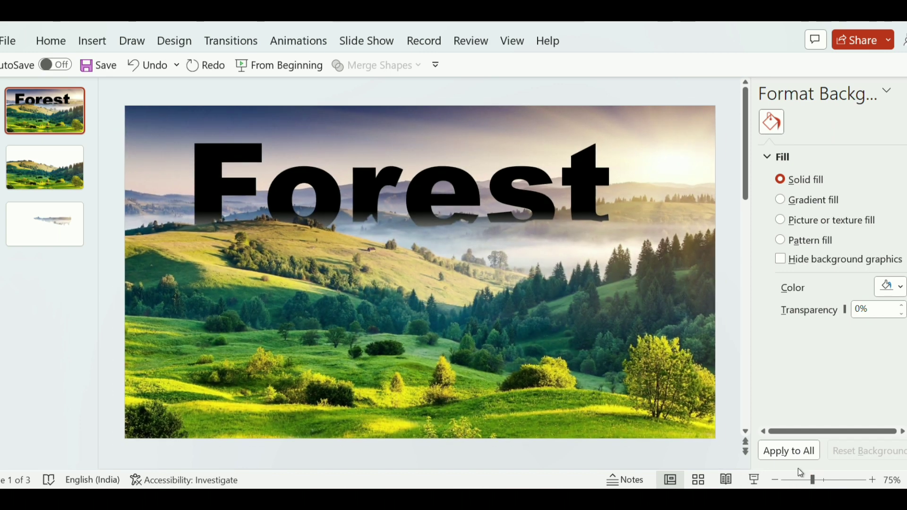
# - Delete the second and third slides that hold the separate foreground and mist cut-outs
pyautogui.rightClick(56, 169)
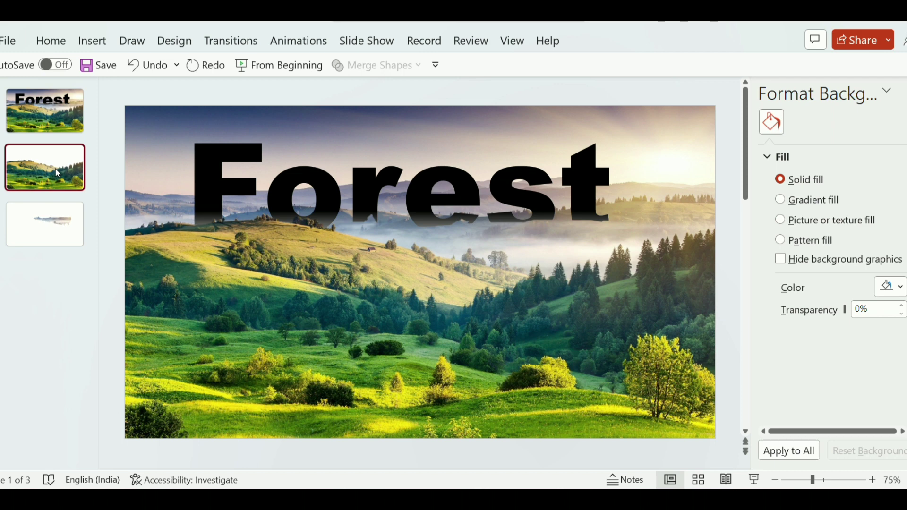
pyautogui.click(108, 294)
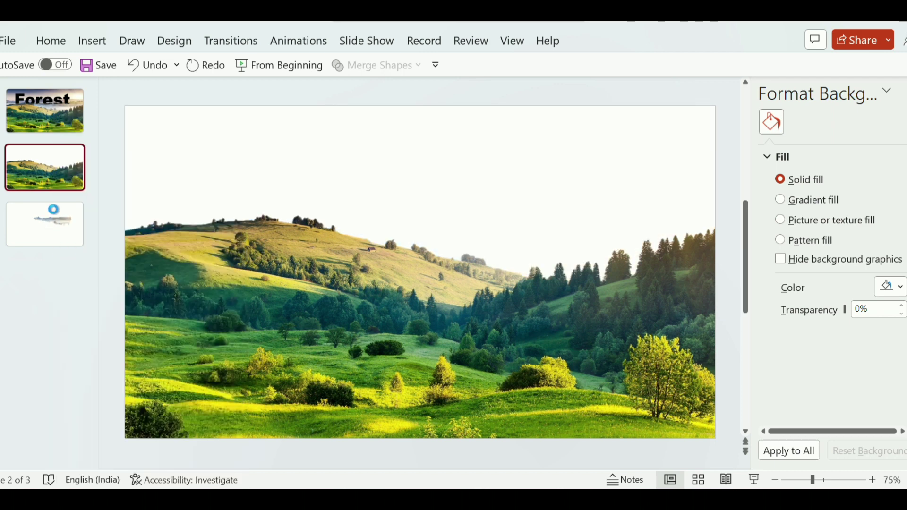
pyautogui.rightClick(49, 167)
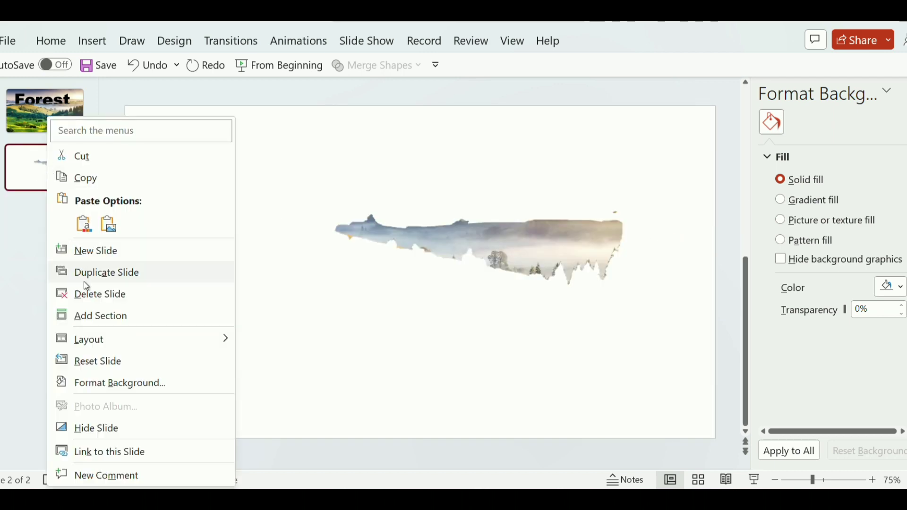
pyautogui.click(90, 295)
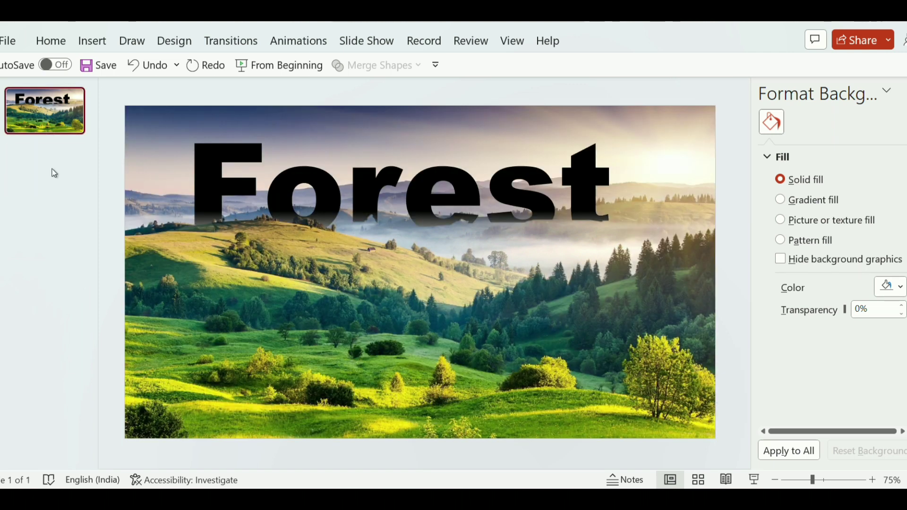
# - Duplicate the finished "Forest" slide twice to make three identical slides
pyautogui.rightClick(50, 118)
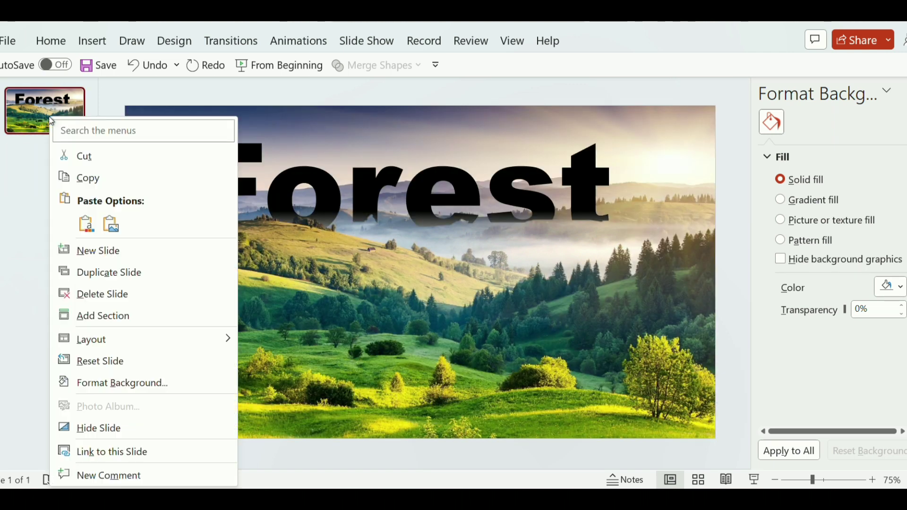
pyautogui.click(93, 273)
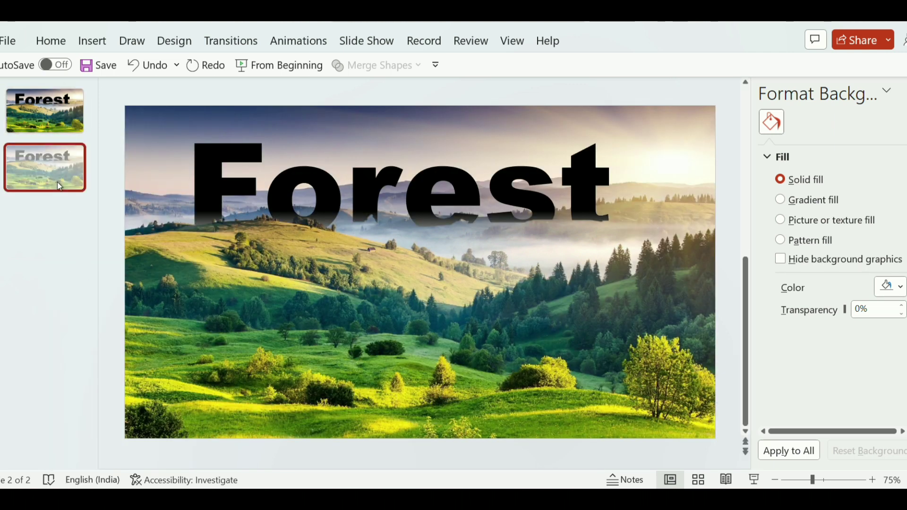
pyautogui.rightClick(57, 182)
pyautogui.click(105, 272)
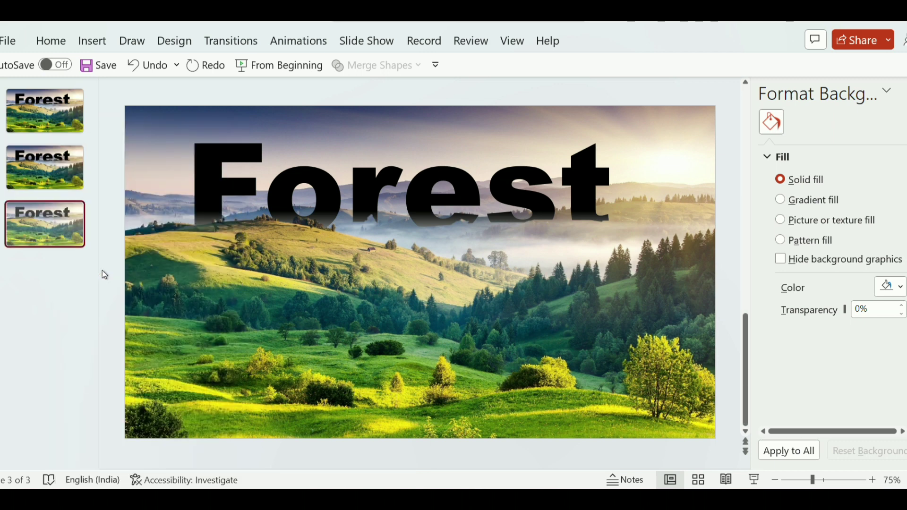
# - On the first slide, shift the mist and foreground cut-outs down and move the "Forest" text off the slide, above the picture
pyautogui.click(54, 128)
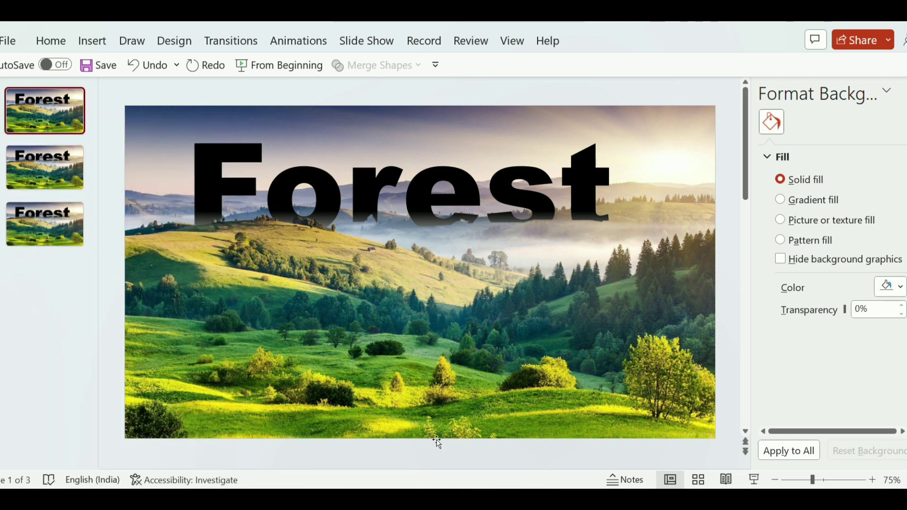
pyautogui.click(799, 481)
pyautogui.click(438, 237)
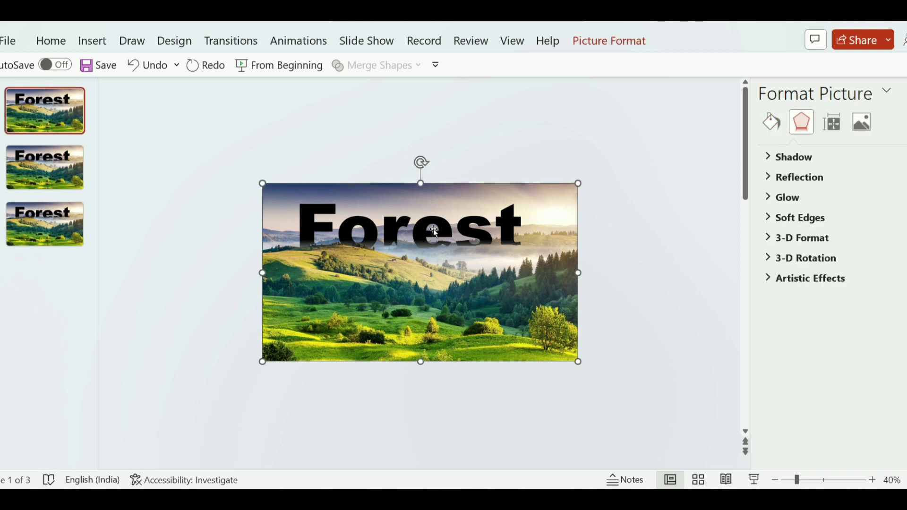
pyautogui.moveTo(434, 232); pyautogui.dragTo(438, 270)
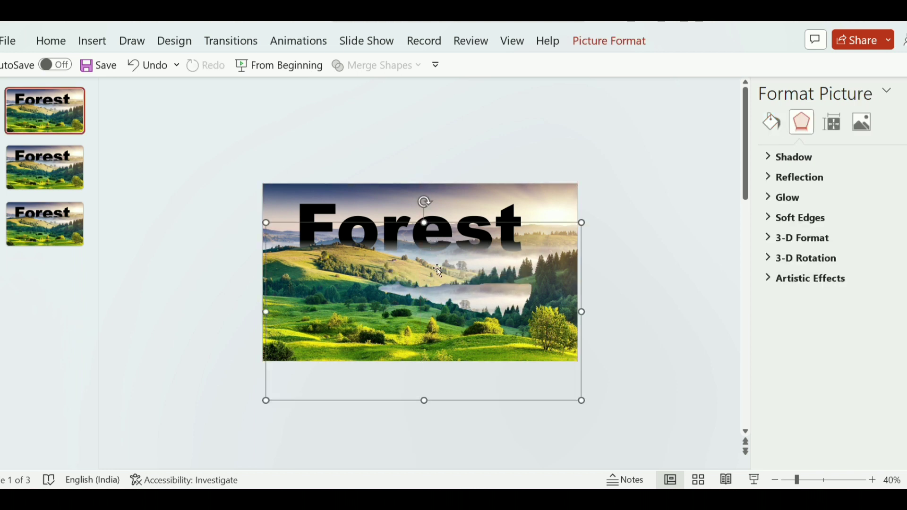
pyautogui.click(276, 216)
pyautogui.moveTo(275, 221); pyautogui.dragTo(283, 288)
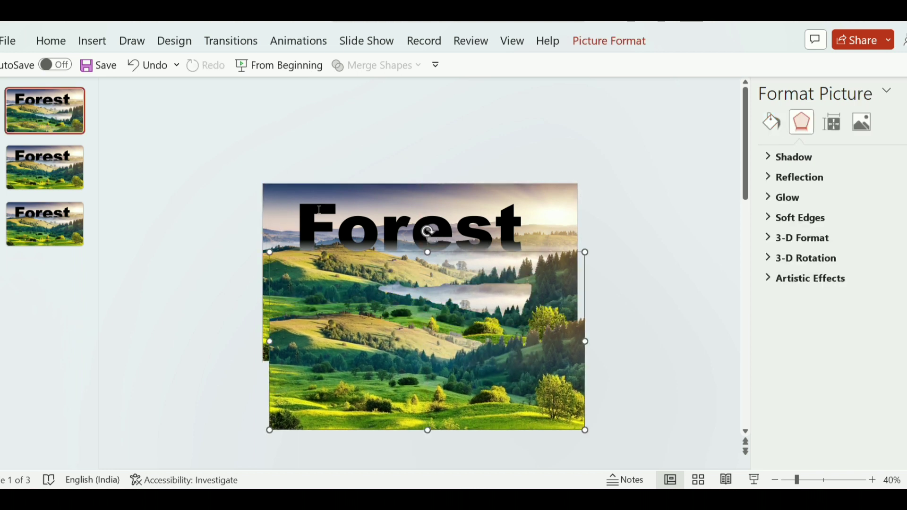
pyautogui.click(346, 190)
pyautogui.moveTo(358, 190); pyautogui.dragTo(366, 92)
# - Move the mist cut-out and the foreground cut-out back into exact alignment over the original picture on the first slide
pyautogui.click(433, 312)
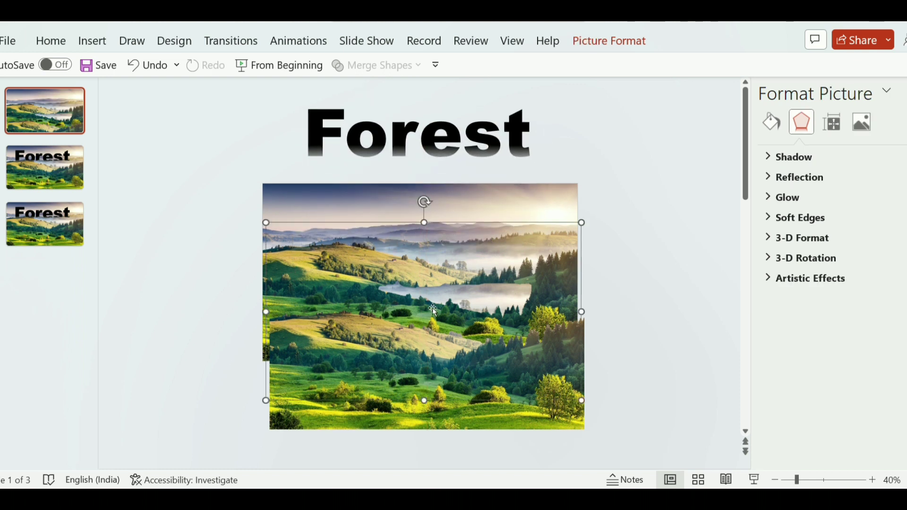
pyautogui.moveTo(404, 359); pyautogui.dragTo(400, 320)
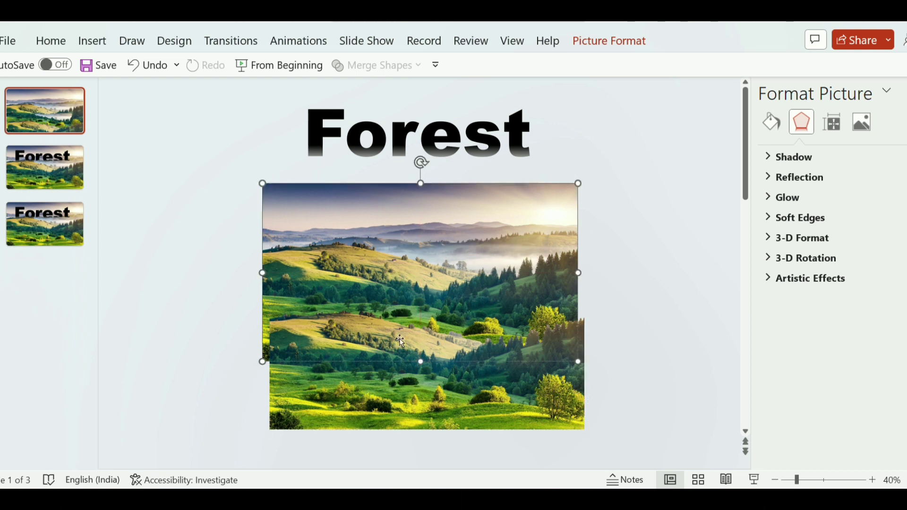
pyautogui.click(385, 386)
pyautogui.moveTo(385, 386); pyautogui.dragTo(376, 321)
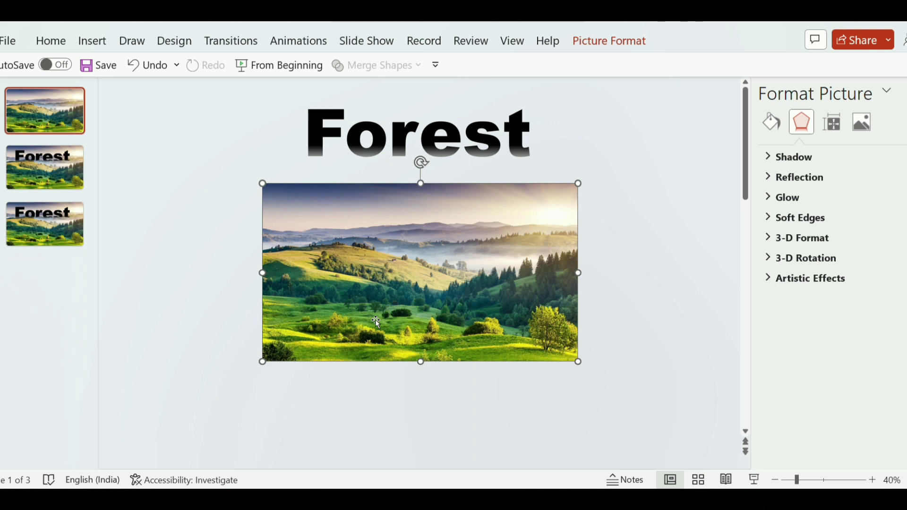
pyautogui.click(162, 260)
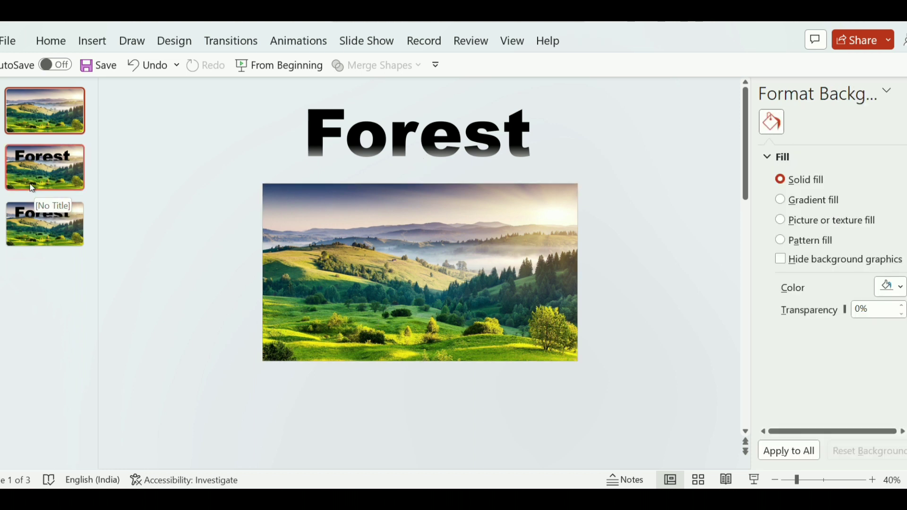
# - Apply the Morph transition to the first and second slides
pyautogui.click(213, 45)
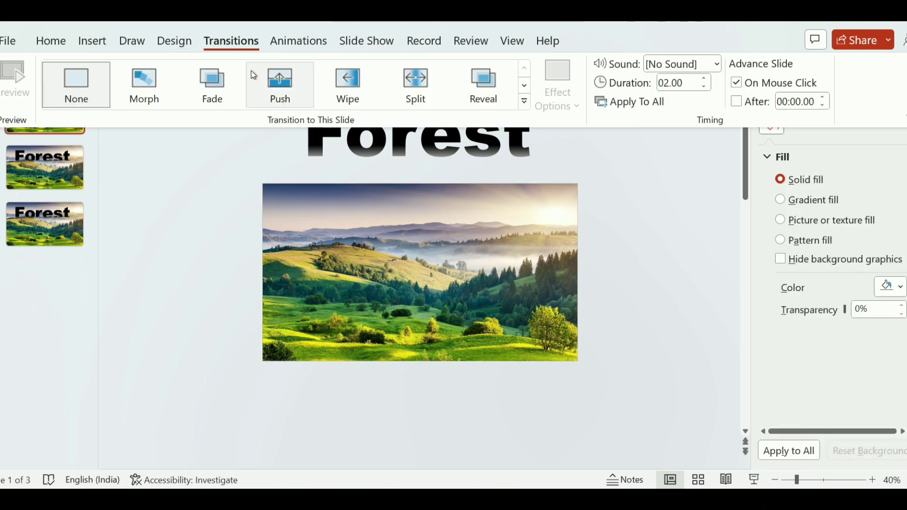
pyautogui.click(161, 78)
pyautogui.click(69, 167)
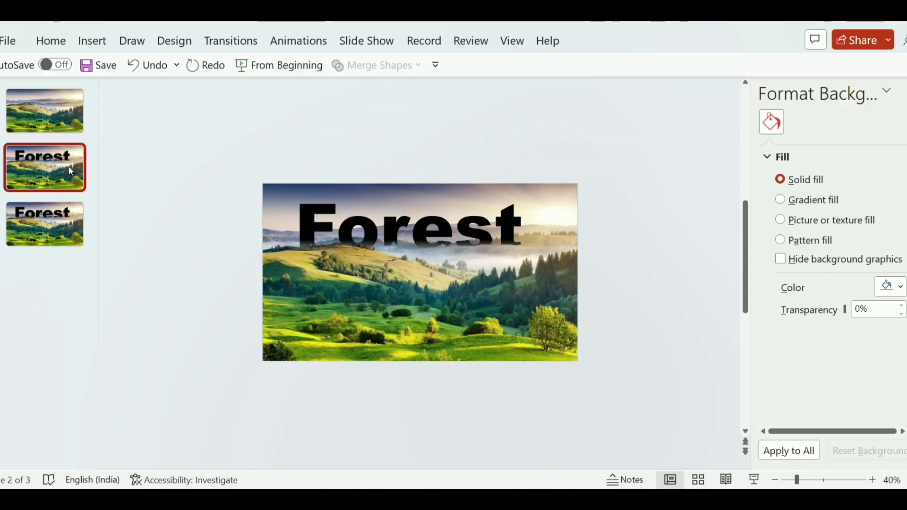
pyautogui.click(227, 47)
pyautogui.click(147, 82)
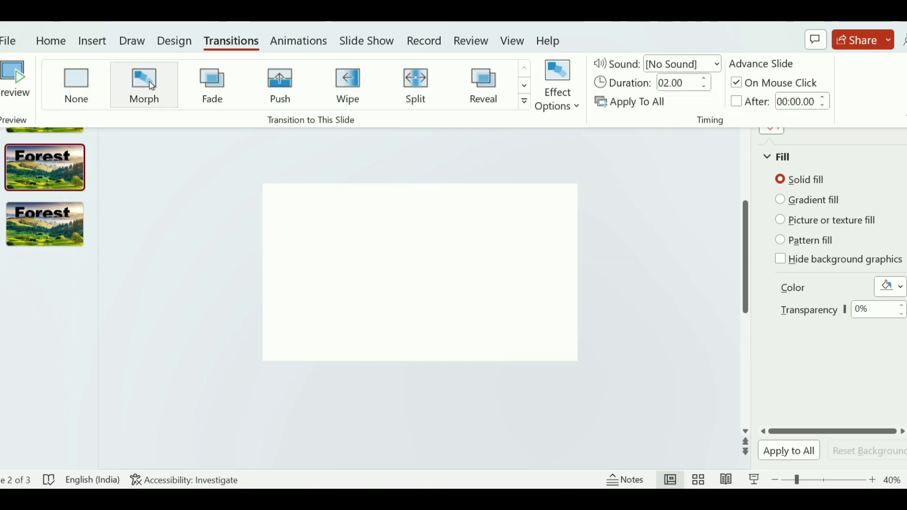
pyautogui.click(122, 224)
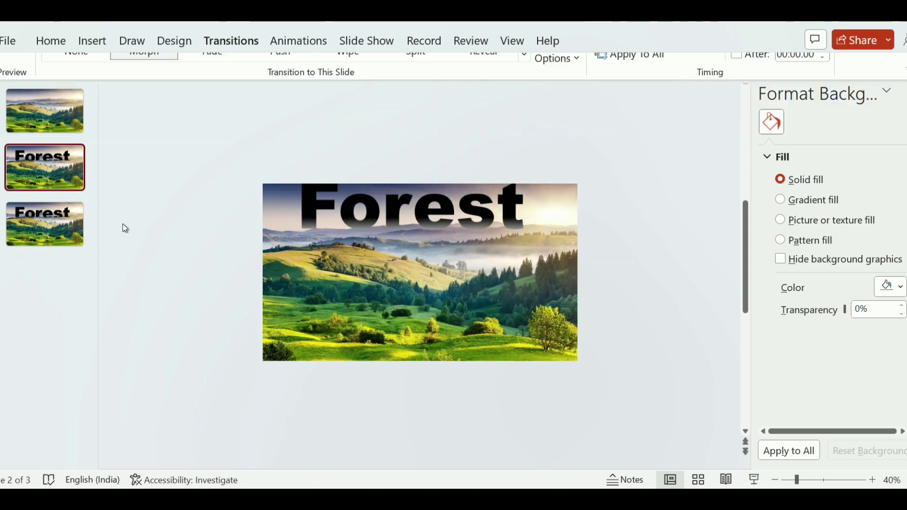
# - On the third slide, move the mist cut-out off the picture to its right and shift the foreground cut-out slightly down
pyautogui.click(63, 233)
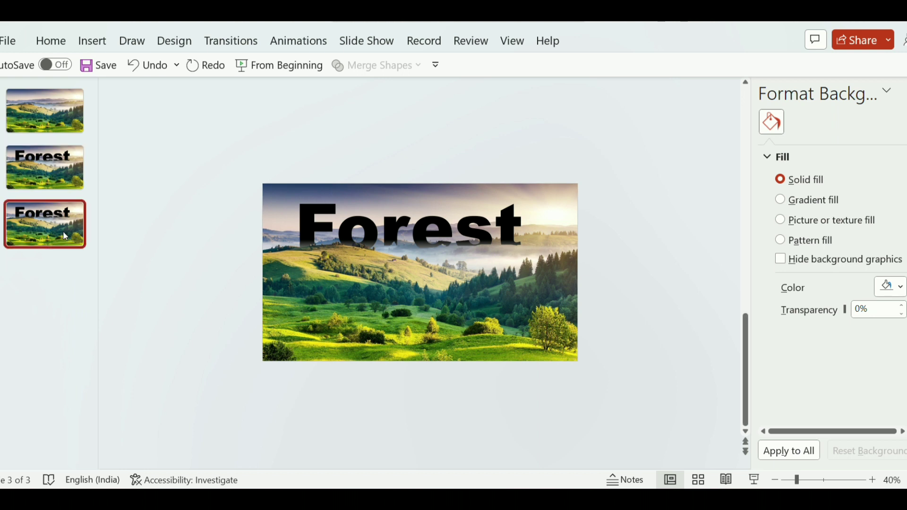
pyautogui.click(343, 234)
pyautogui.moveTo(345, 234); pyautogui.dragTo(551, 234)
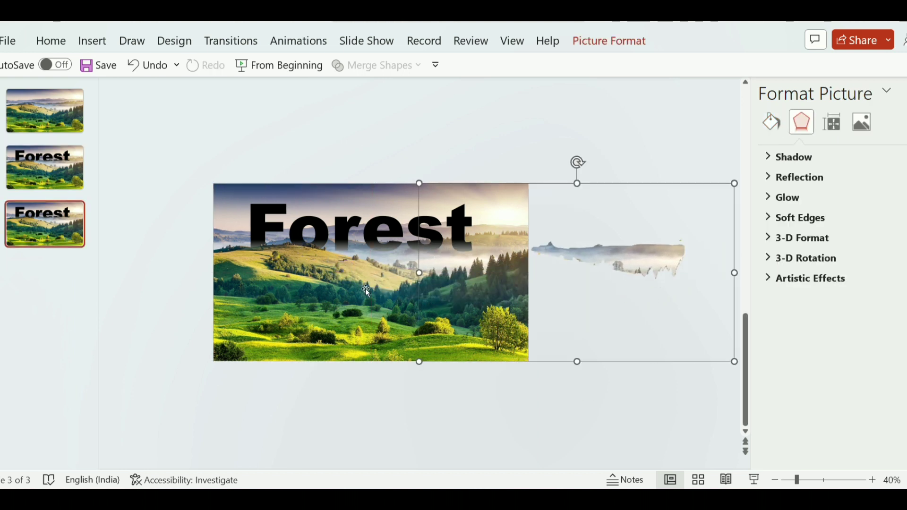
pyautogui.click(325, 303)
pyautogui.moveTo(320, 289)
pyautogui.mouseDown()
pyautogui.moveTo(310, 312)
pyautogui.moveTo(316, 304)
pyautogui.mouseUp()
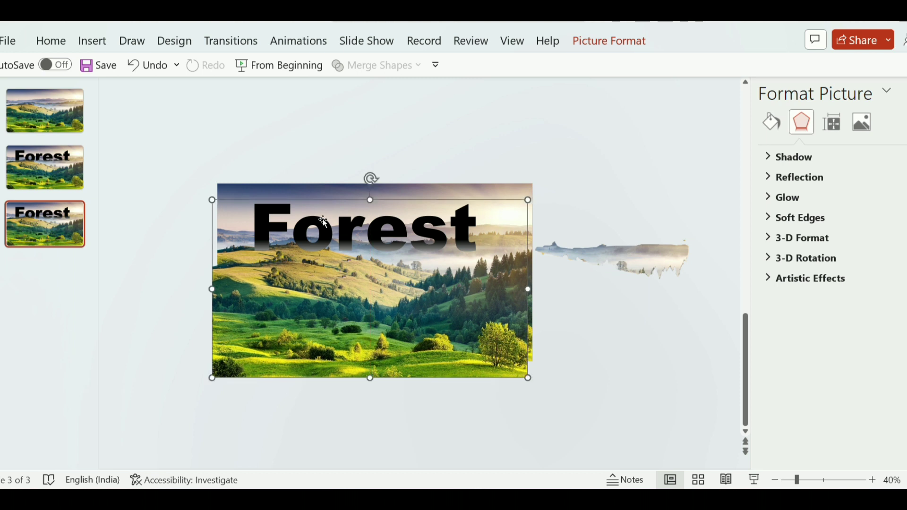
# - Move the "Forest" text on the third slide down behind the foreground hills
pyautogui.click(310, 209)
pyautogui.moveTo(305, 188); pyautogui.dragTo(310, 258)
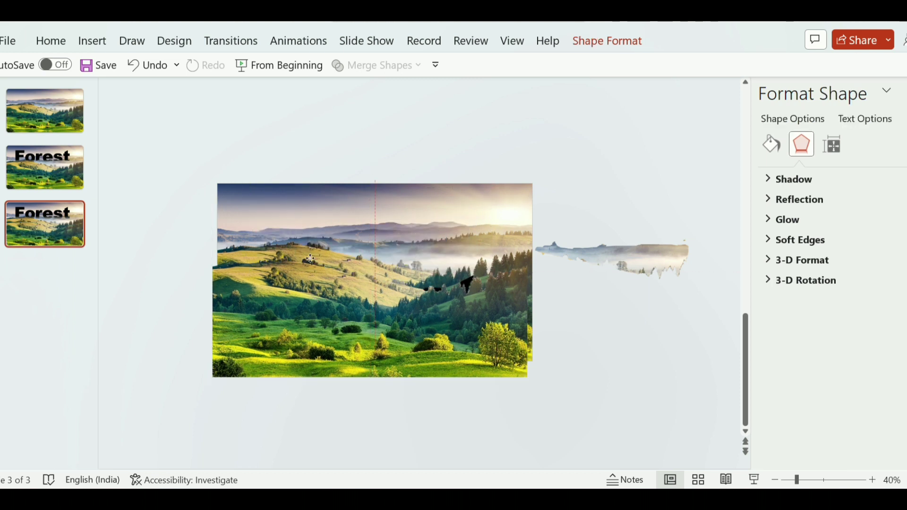